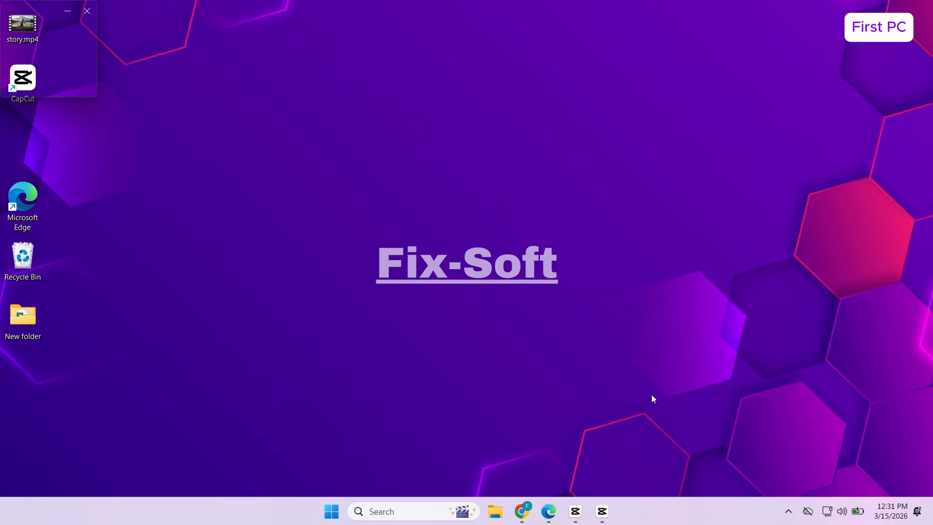
Open Control Panel and set it to view by Category
{"action": "left_click", "coordinate": [411, 515]}
{"action": "type", "text": "co"}
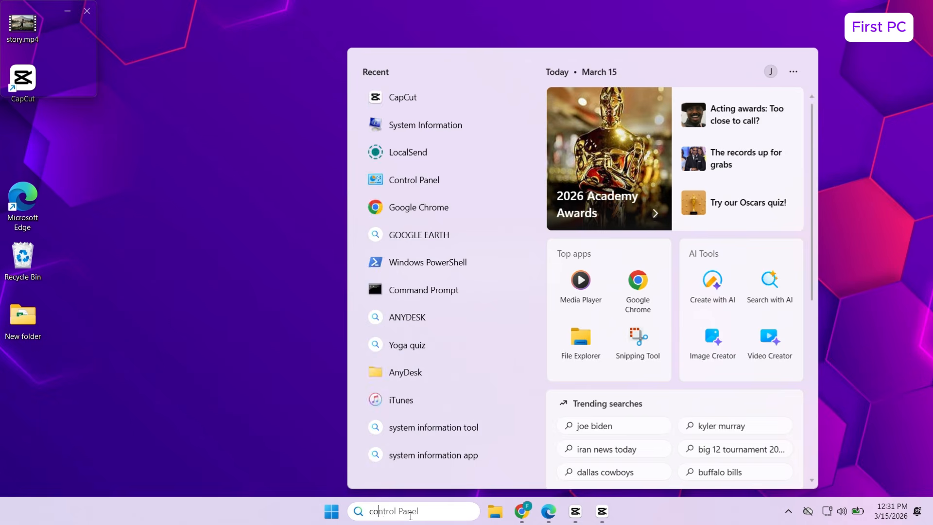
{"action": "type", "text": "ntrol"}
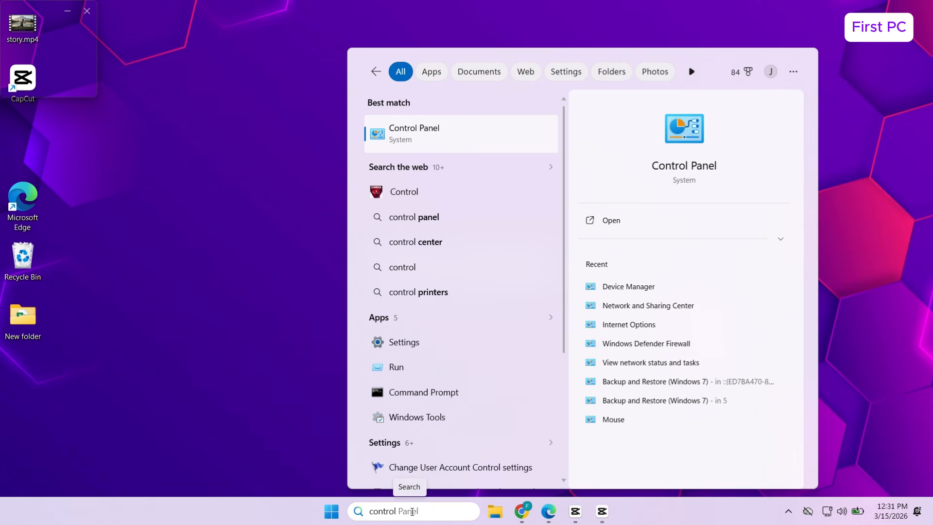
{"action": "left_click", "coordinate": [611, 221]}
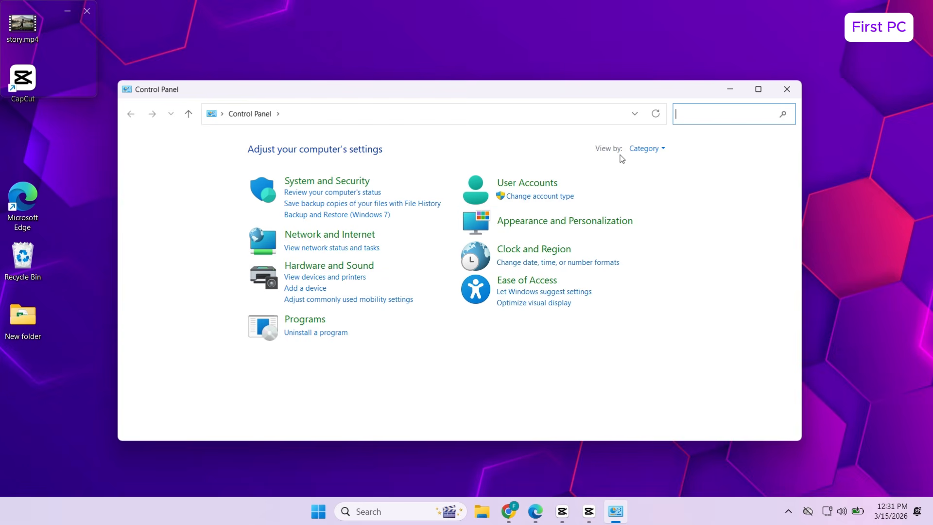
{"action": "left_click", "coordinate": [637, 155]}
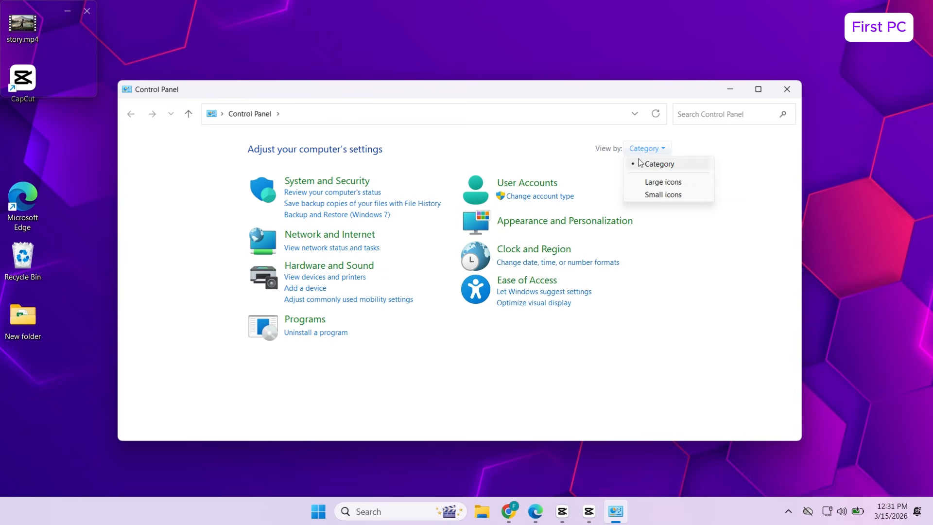
{"action": "left_click", "coordinate": [651, 167]}
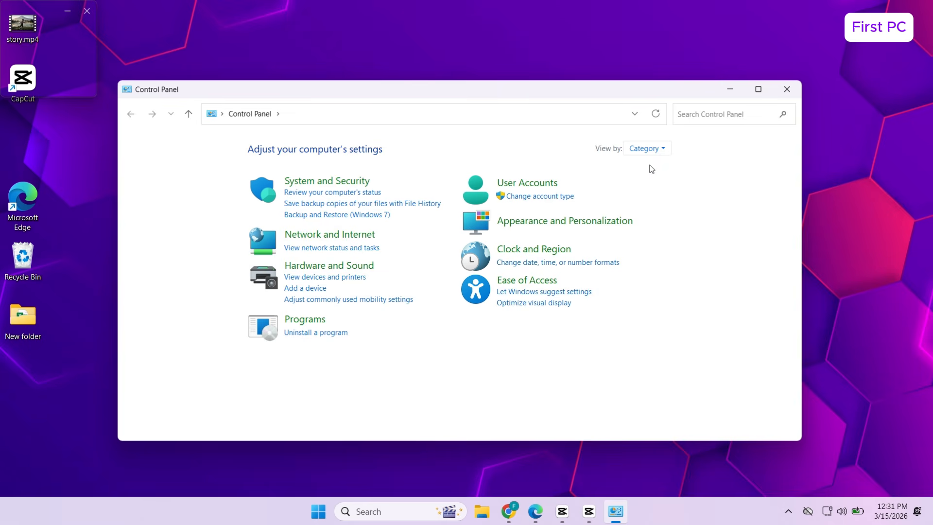
Open the advanced sharing settings from the Network and Sharing Center and maximize the window
{"action": "left_click", "coordinate": [323, 235]}
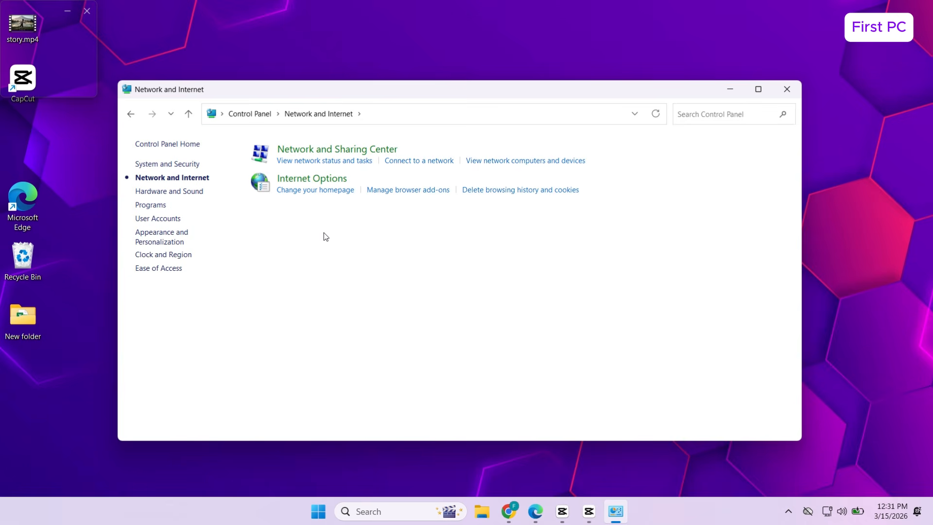
{"action": "left_click", "coordinate": [331, 151]}
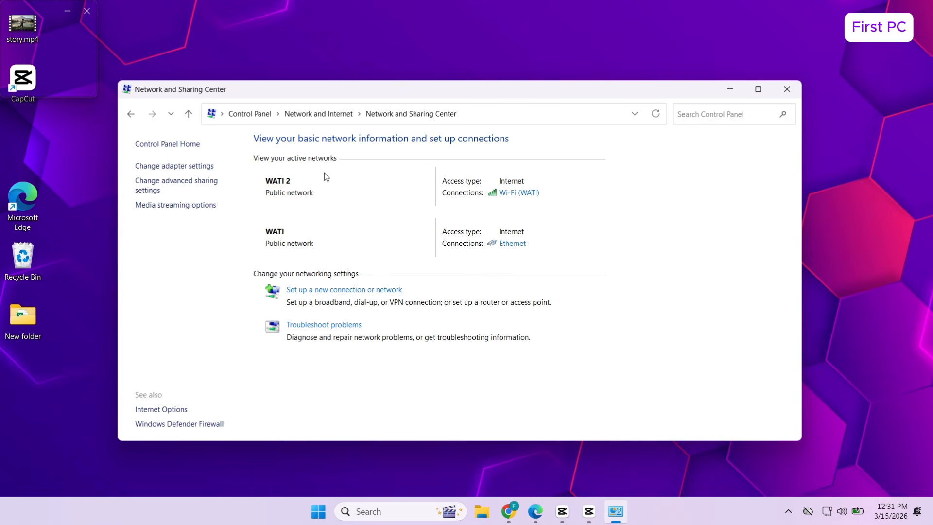
{"action": "left_click", "coordinate": [168, 188]}
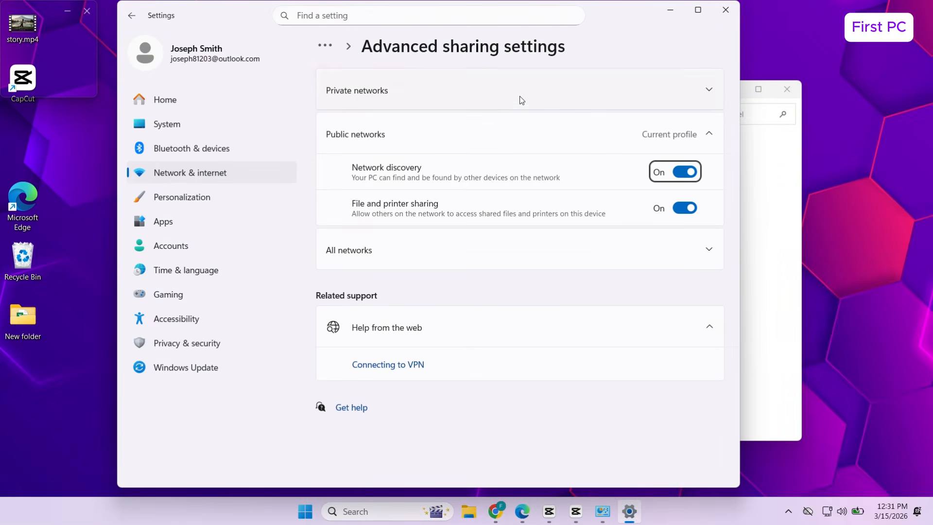
{"action": "left_click", "coordinate": [698, 10]}
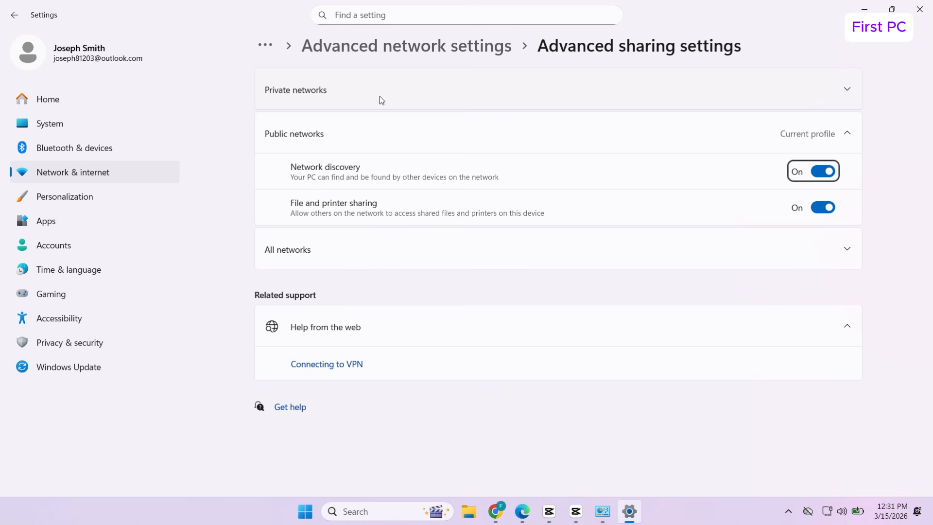
Check the network discovery and file and printer sharing settings for the private and public networks
{"action": "left_click", "coordinate": [399, 128]}
{"action": "left_click", "coordinate": [407, 97]}
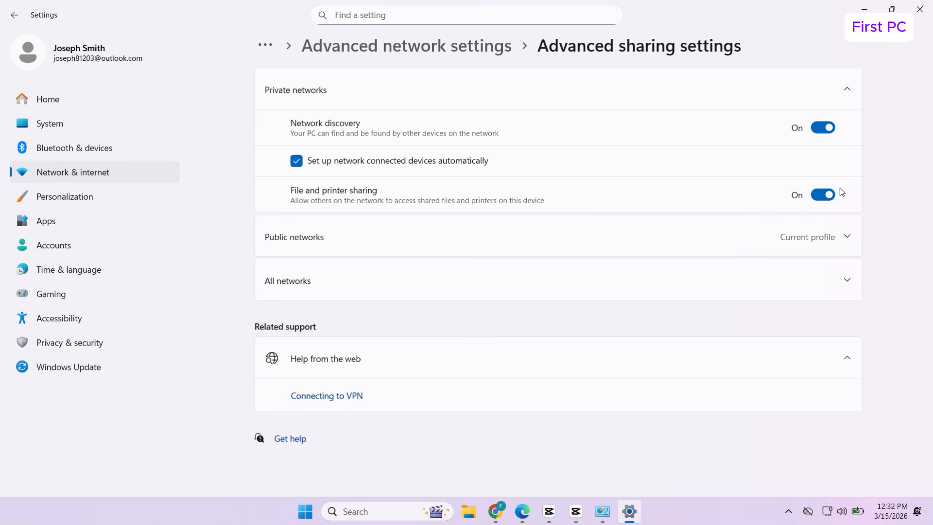
{"action": "left_click", "coordinate": [846, 89]}
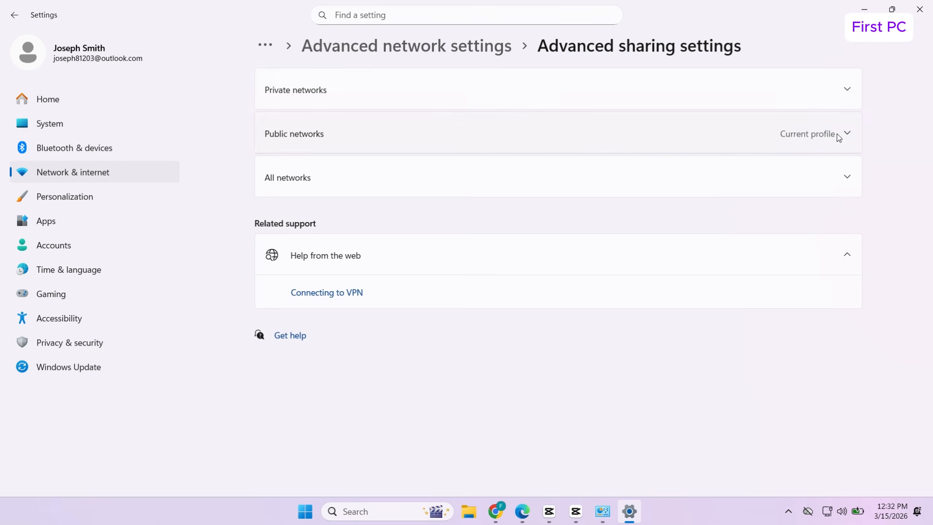
{"action": "left_click", "coordinate": [354, 133]}
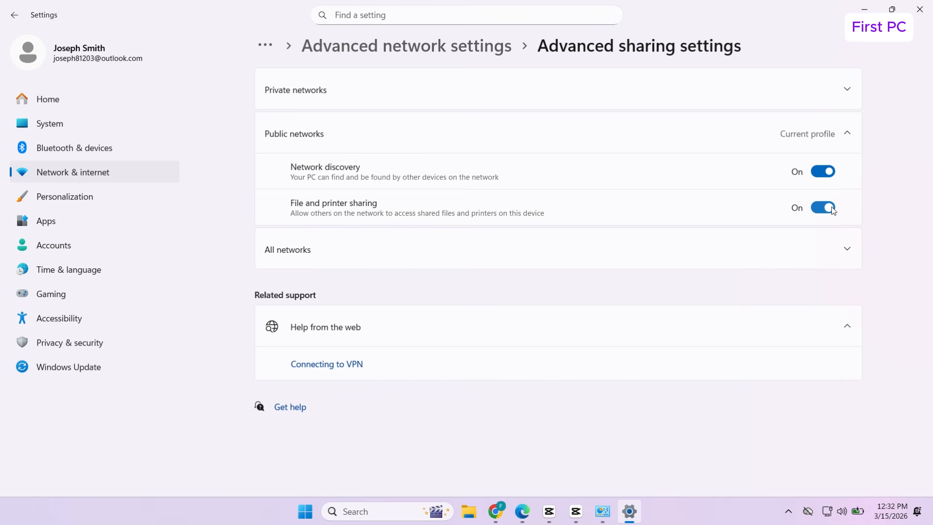
{"action": "left_click", "coordinate": [836, 137]}
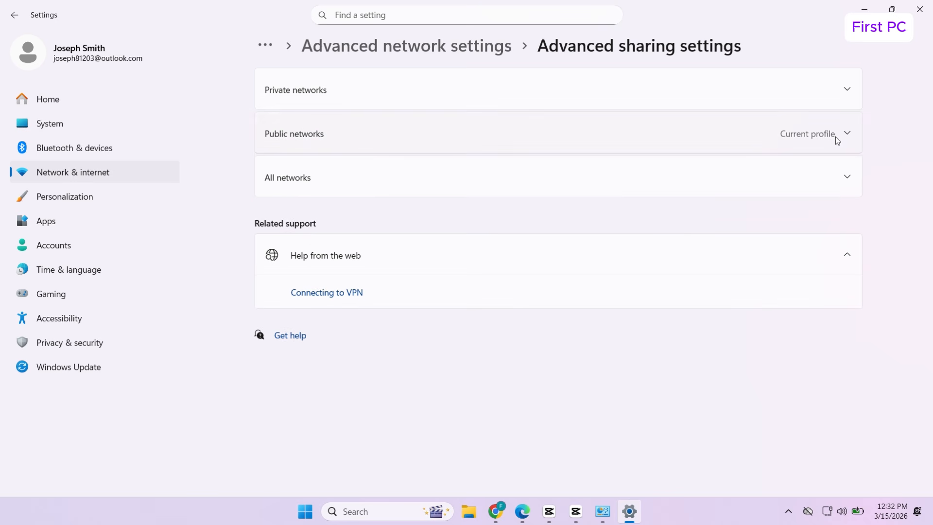
Check the public folder, encryption and password protected sharing settings for all networks, and minimize both settings windows
{"action": "left_click", "coordinate": [837, 181]}
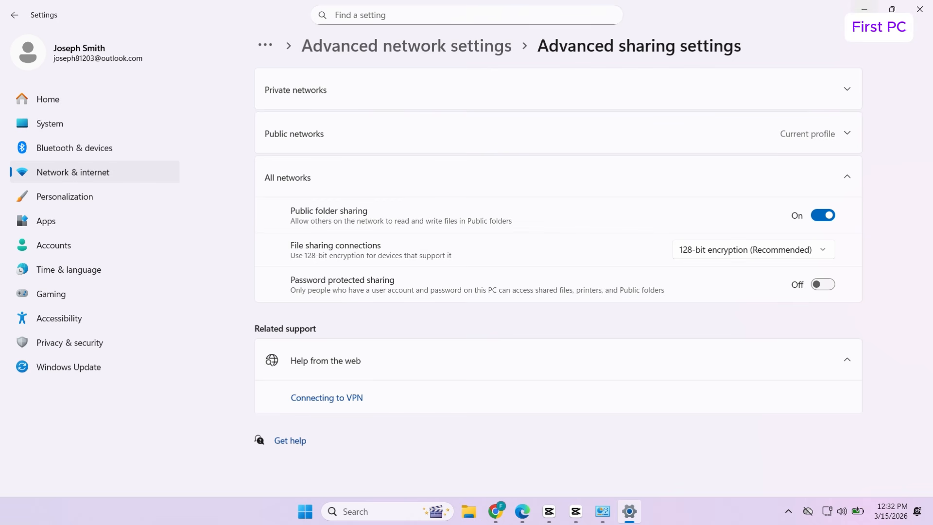
{"action": "left_click", "coordinate": [863, 9]}
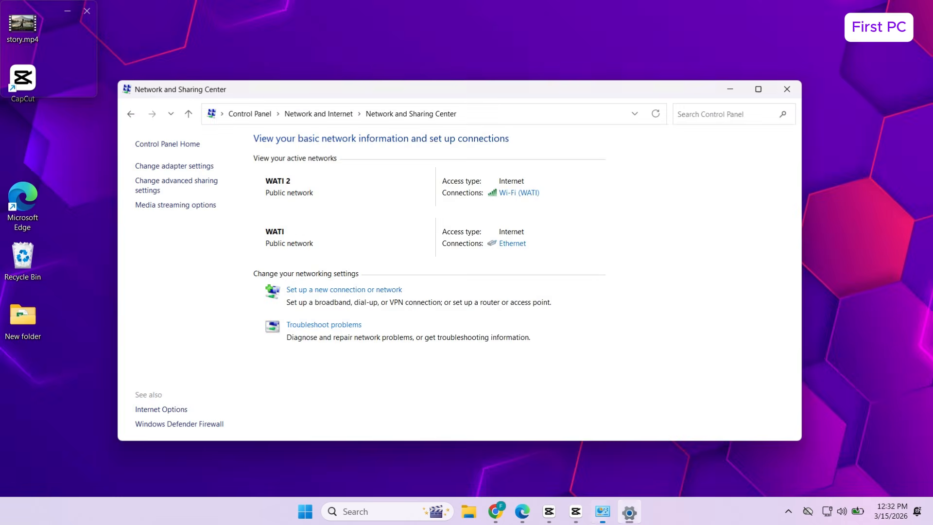
{"action": "left_click", "coordinate": [730, 91]}
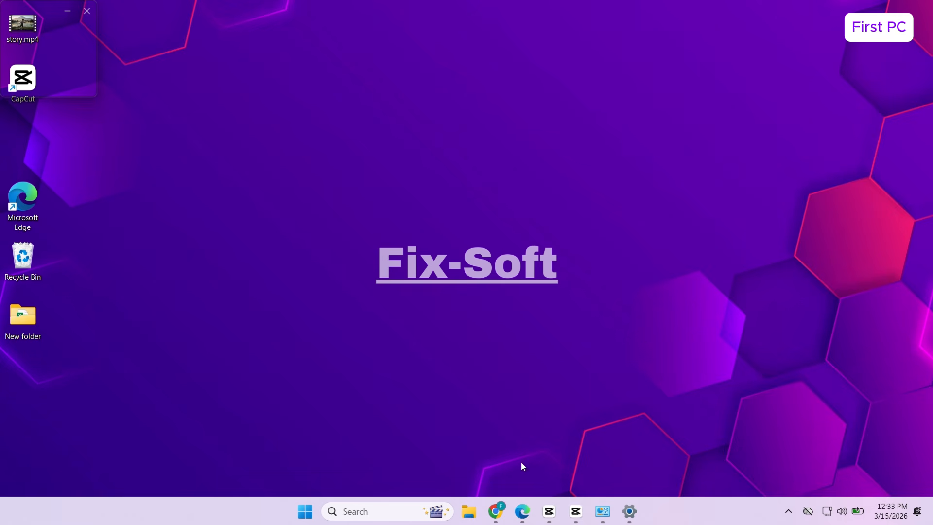
Open the Local Disk (C:) drive in File Explorer
{"action": "left_click", "coordinate": [463, 522]}
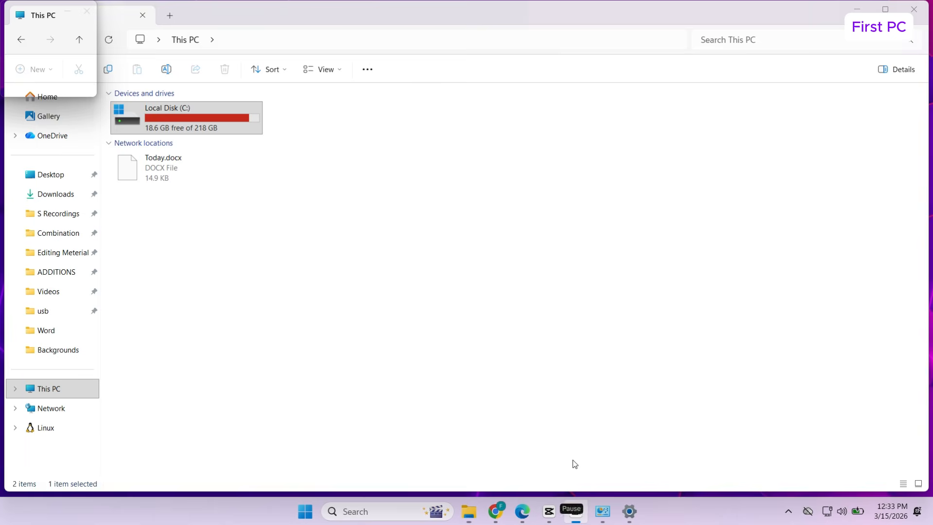
{"action": "left_click", "coordinate": [573, 453]}
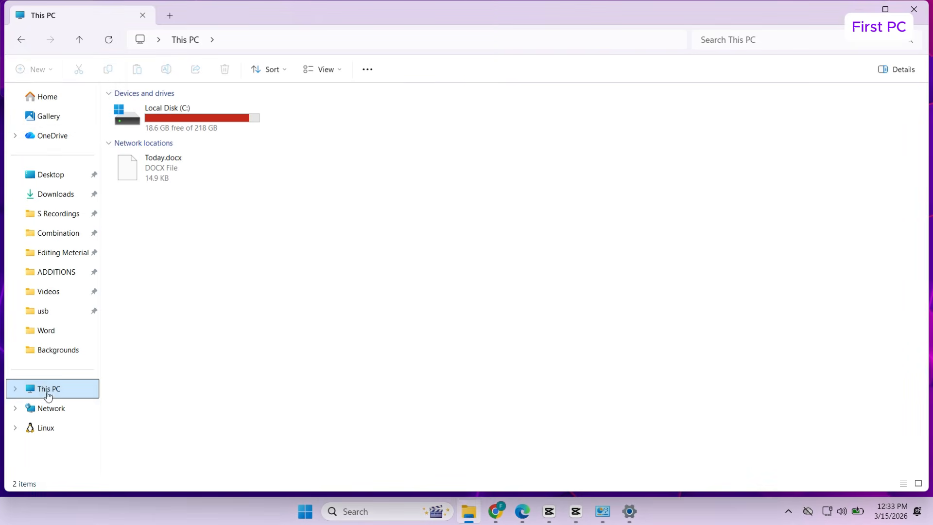
{"action": "double_click", "coordinate": [189, 118]}
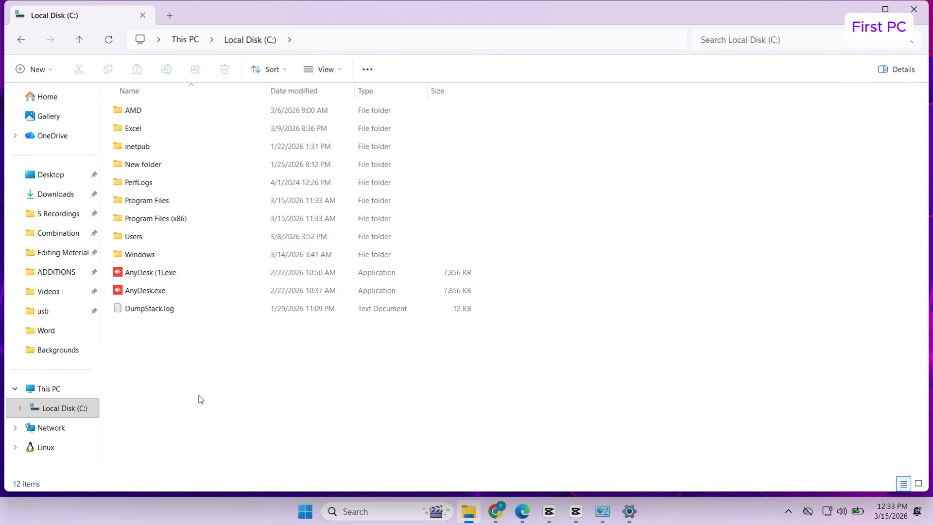
Create a new folder named "Shared Folder" on the C: drive
{"action": "right_click", "coordinate": [177, 346]}
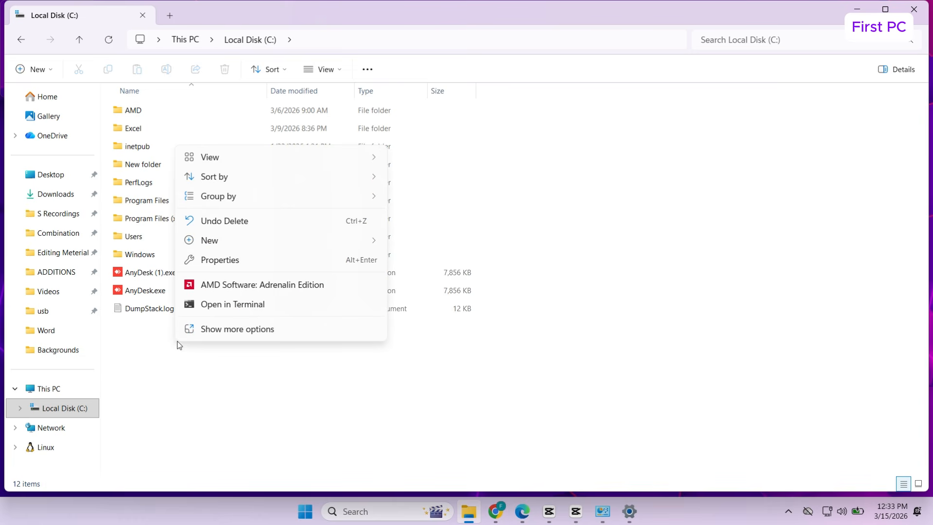
{"action": "mouse_move", "coordinate": [233, 246]}
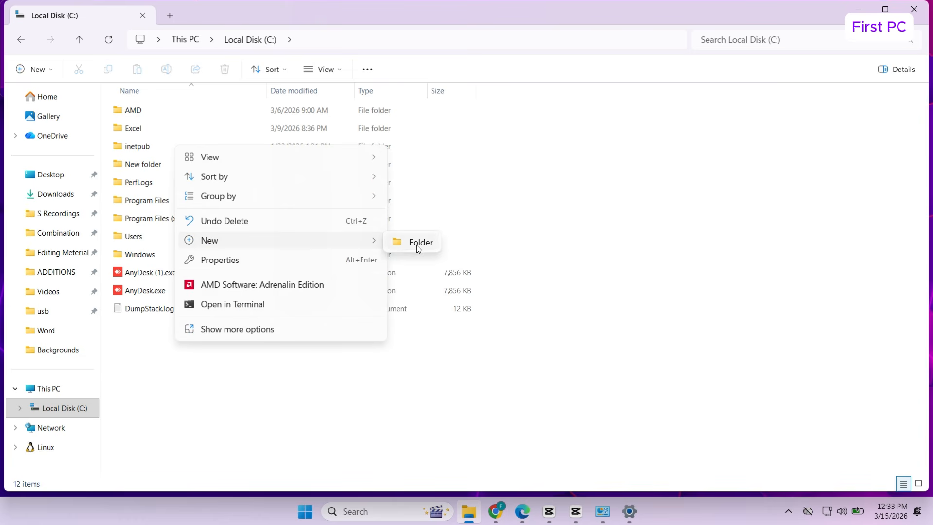
{"action": "left_click", "coordinate": [417, 247]}
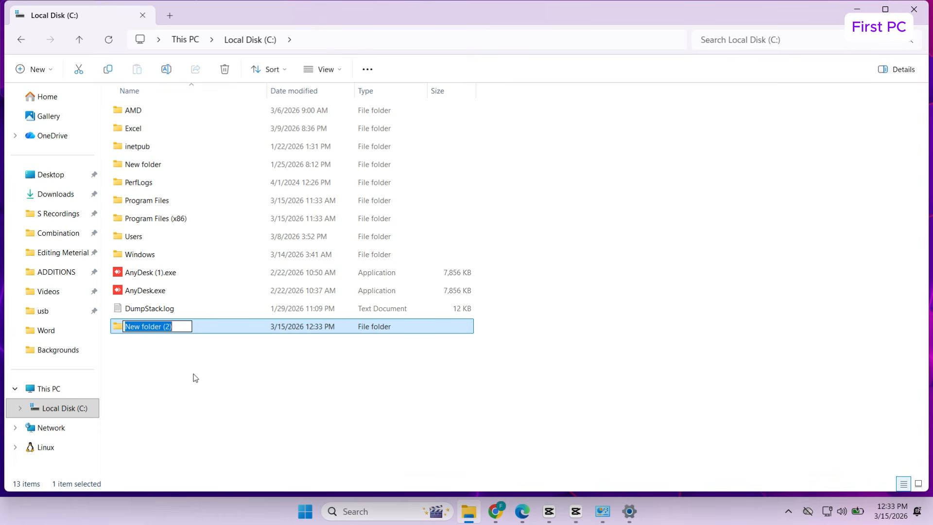
{"action": "type", "text": "Shared"}
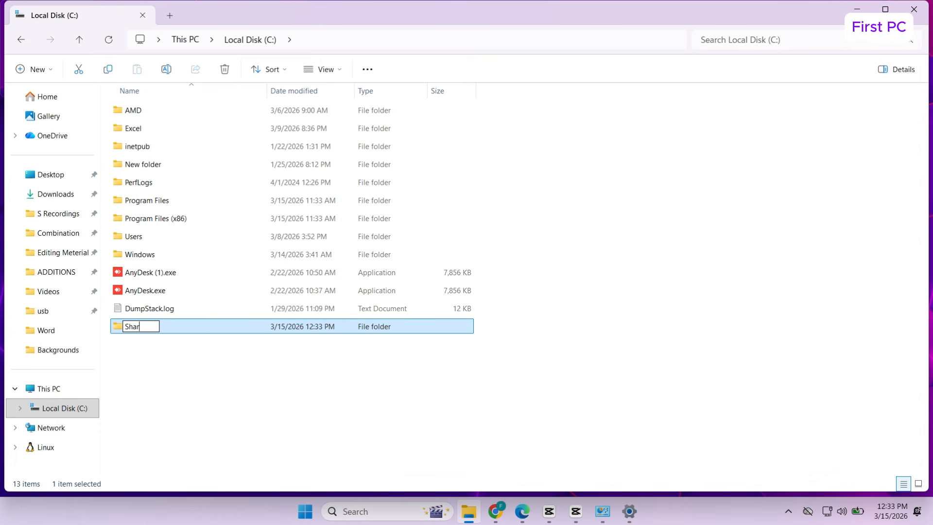
{"action": "type", "text": " Folder"}
{"action": "left_click", "coordinate": [170, 350]}
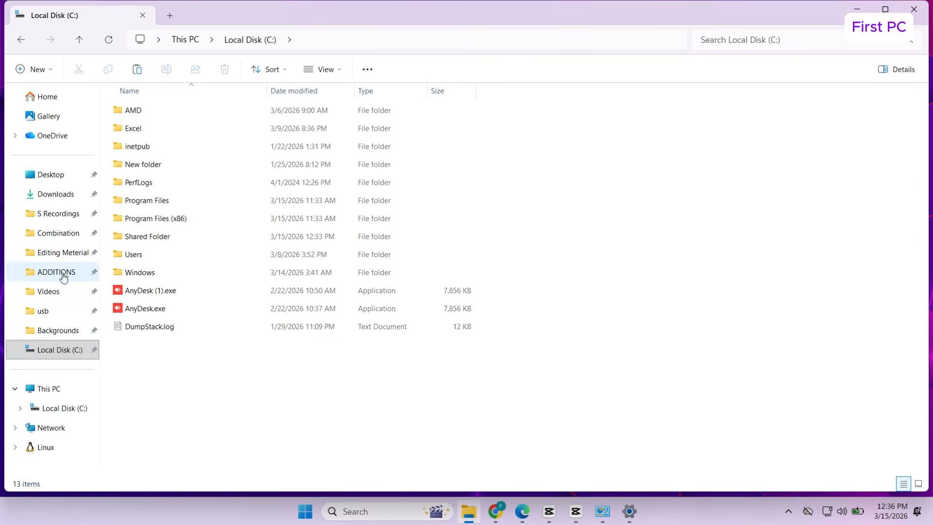
Copy the four MP4 videos and the first four black background images, black lines.png through black v line.jpg, from the Backgrounds folder
{"action": "left_click", "coordinate": [66, 332]}
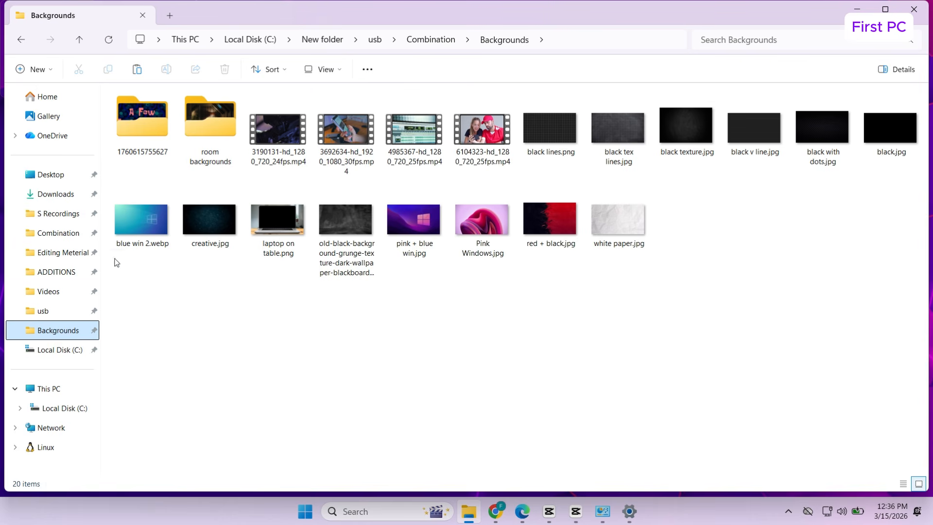
{"action": "left_click_drag", "start_coordinate": [244, 91], "coordinate": [758, 145]}
{"action": "right_click", "coordinate": [629, 125]}
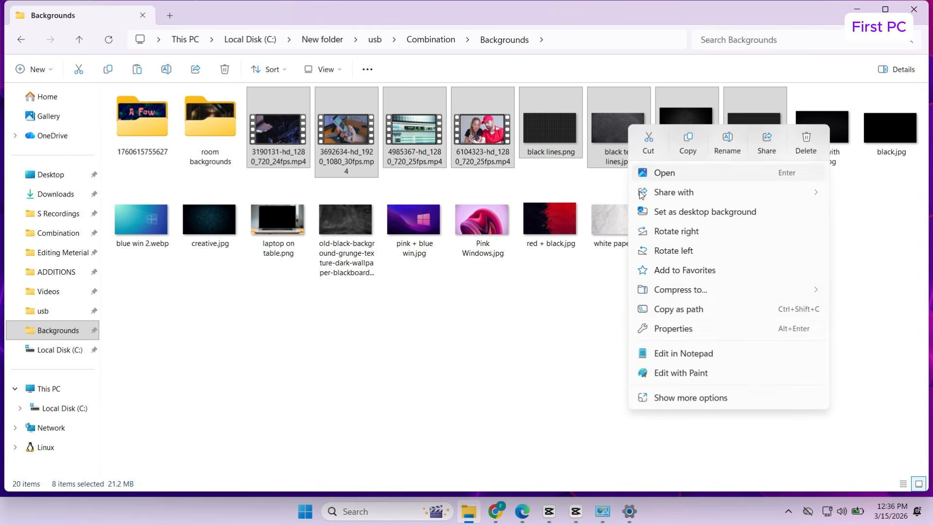
{"action": "left_click", "coordinate": [683, 154]}
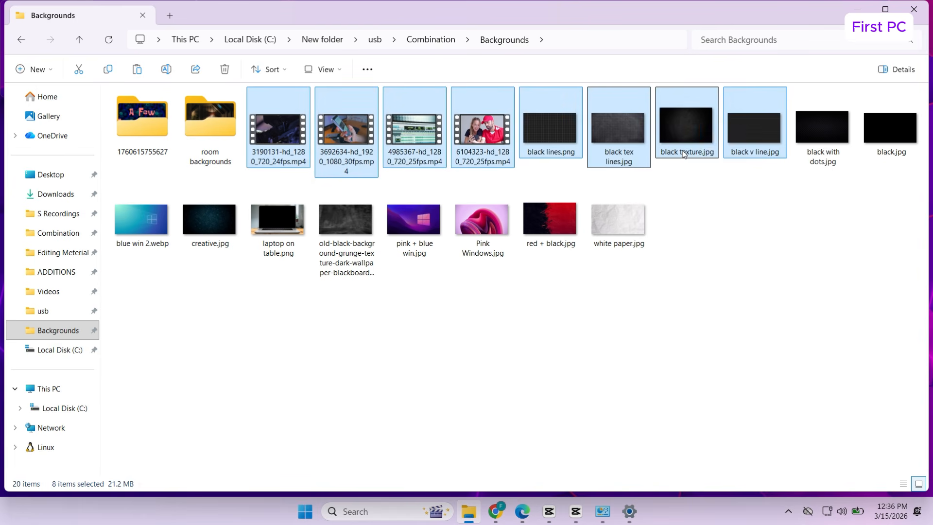
Paste the copied videos and images into Shared Folder on the C: drive
{"action": "left_click", "coordinate": [28, 353]}
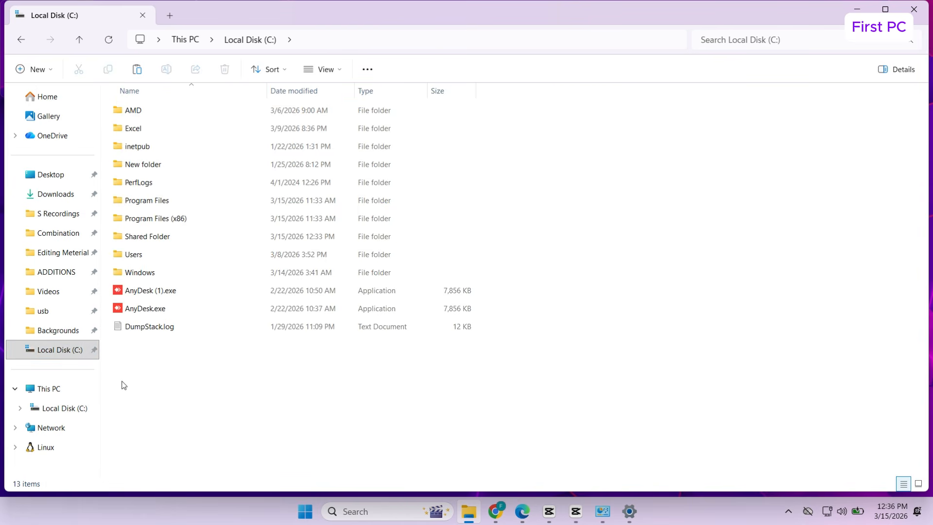
{"action": "double_click", "coordinate": [156, 237]}
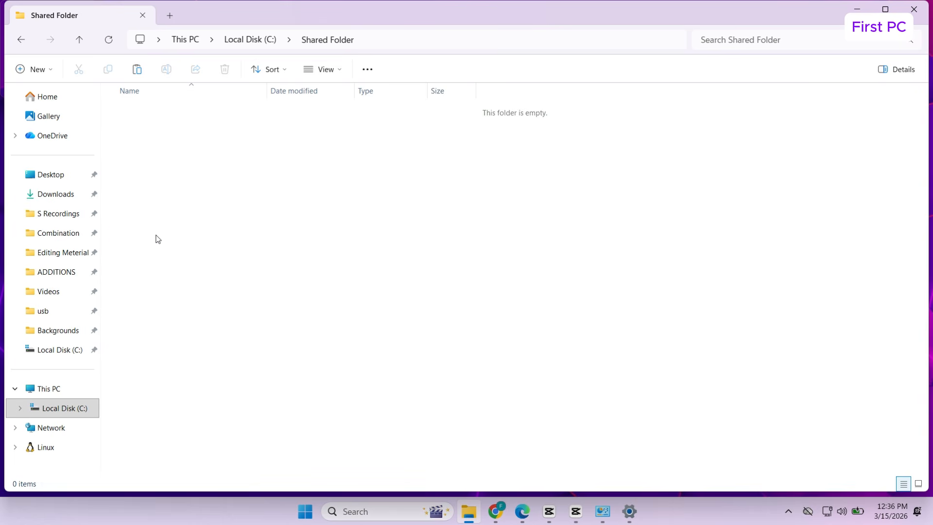
{"action": "right_click", "coordinate": [171, 219]}
{"action": "left_click", "coordinate": [181, 232]}
{"action": "left_click", "coordinate": [184, 265]}
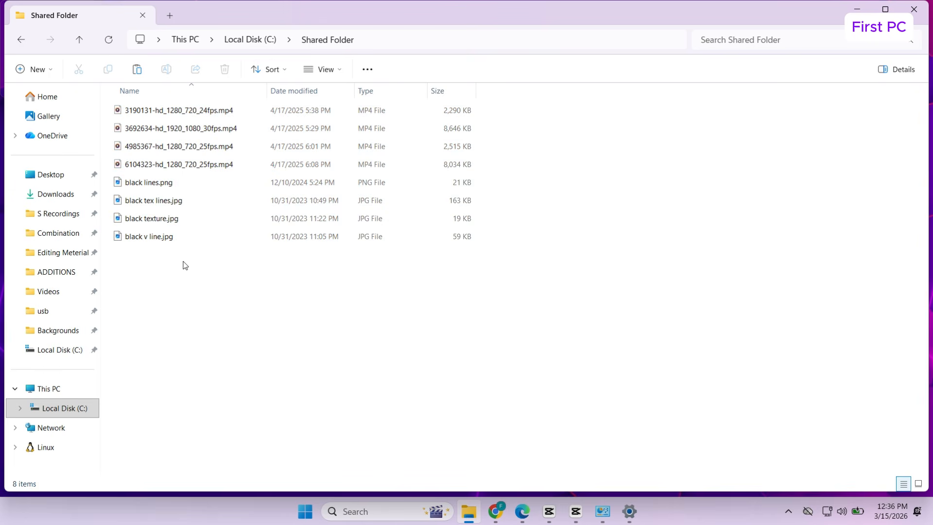
Change the view layout of the files in Shared Folder
{"action": "right_click", "coordinate": [184, 265]}
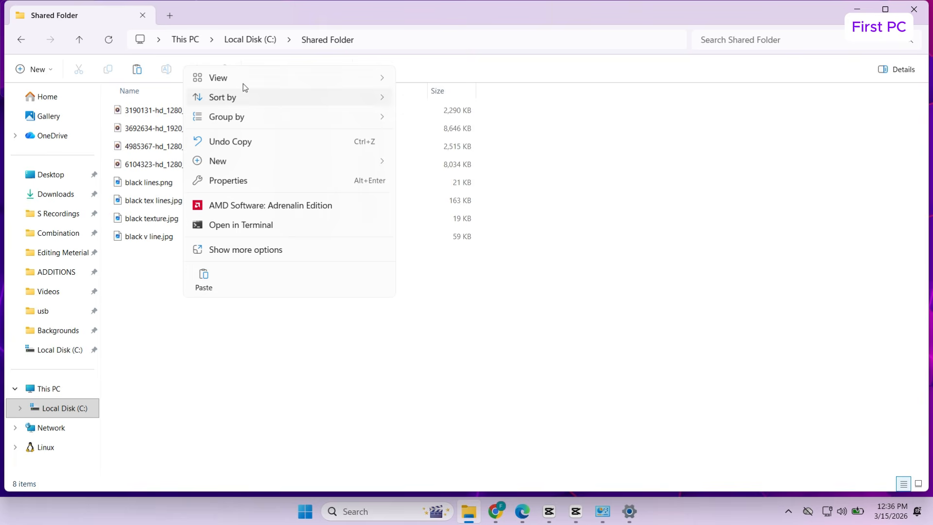
{"action": "mouse_move", "coordinate": [244, 82]}
{"action": "left_click", "coordinate": [433, 98]}
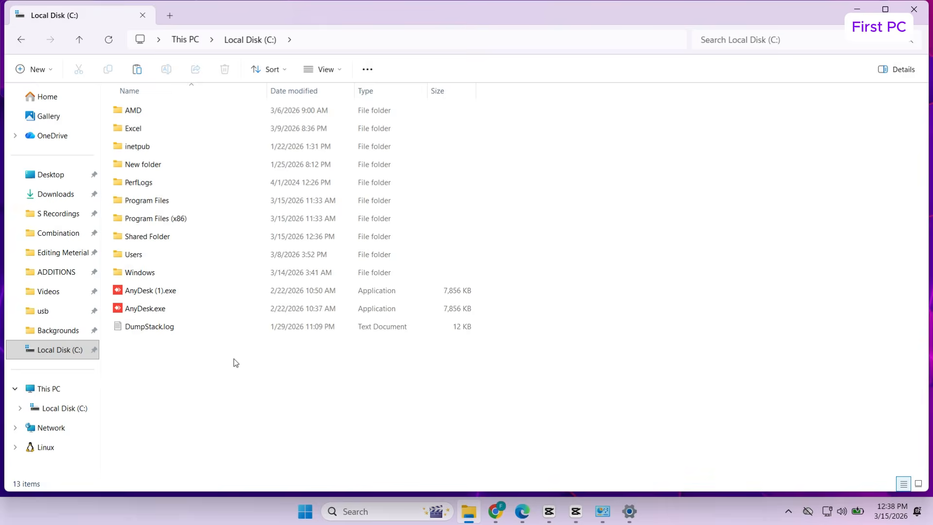
Open the properties of Shared Folder on the C: drive
{"action": "left_click", "coordinate": [144, 237]}
{"action": "right_click", "coordinate": [144, 237]}
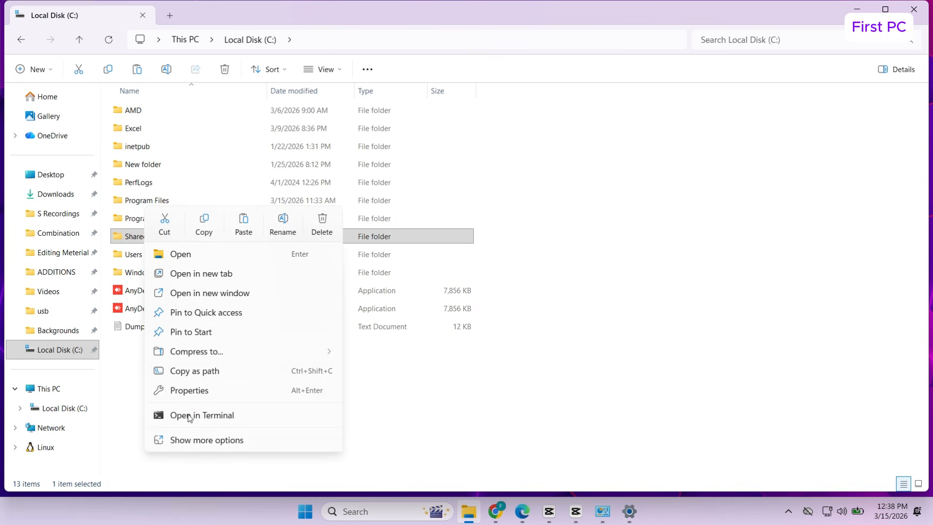
{"action": "left_click", "coordinate": [206, 438]}
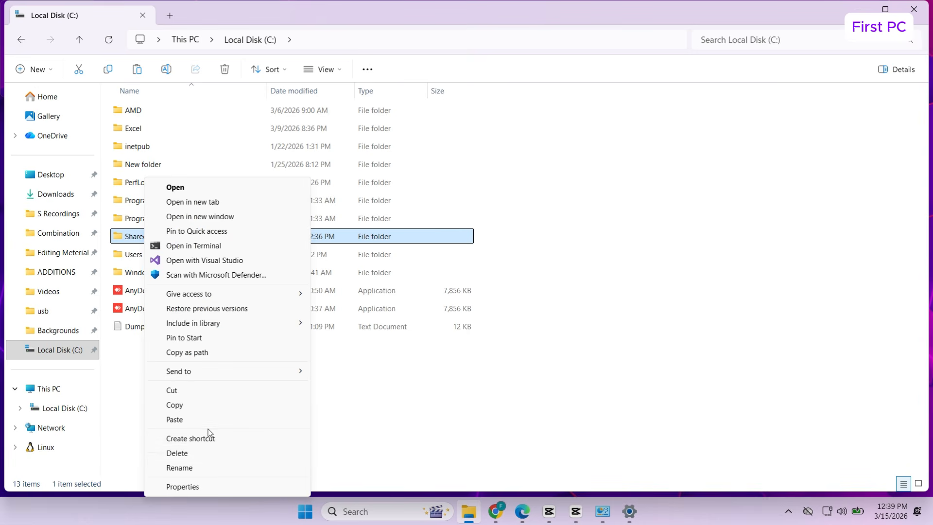
{"action": "left_click", "coordinate": [222, 487]}
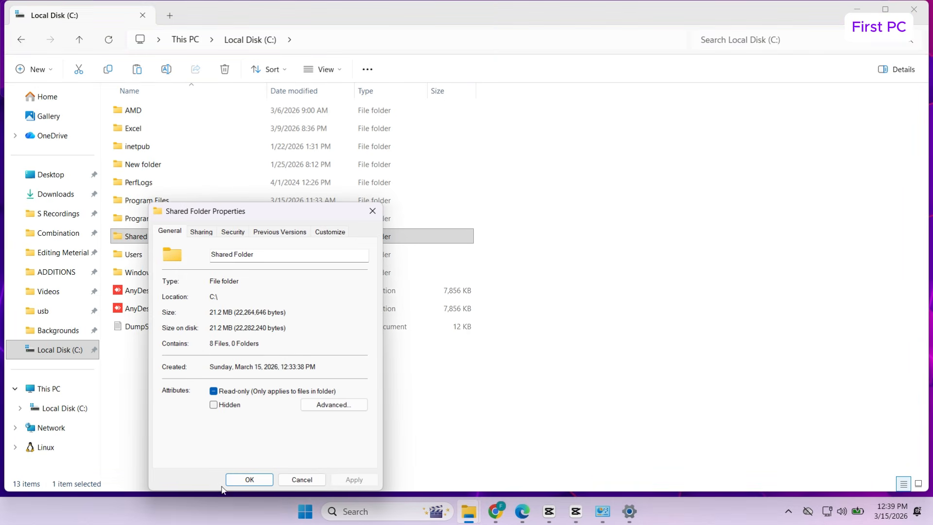
Add Everyone to the people Shared Folder is shared with on the network
{"action": "left_click_drag", "start_coordinate": [304, 213], "coordinate": [397, 123]}
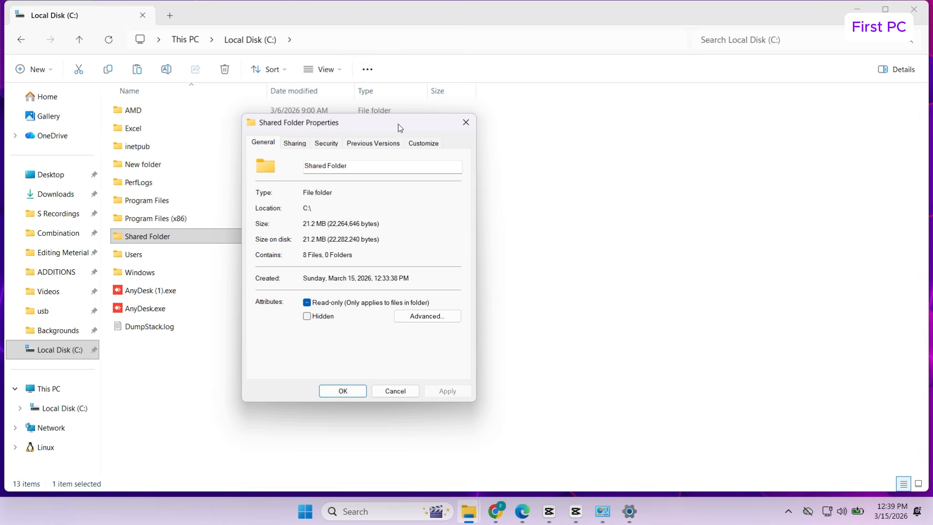
{"action": "left_click", "coordinate": [297, 144]}
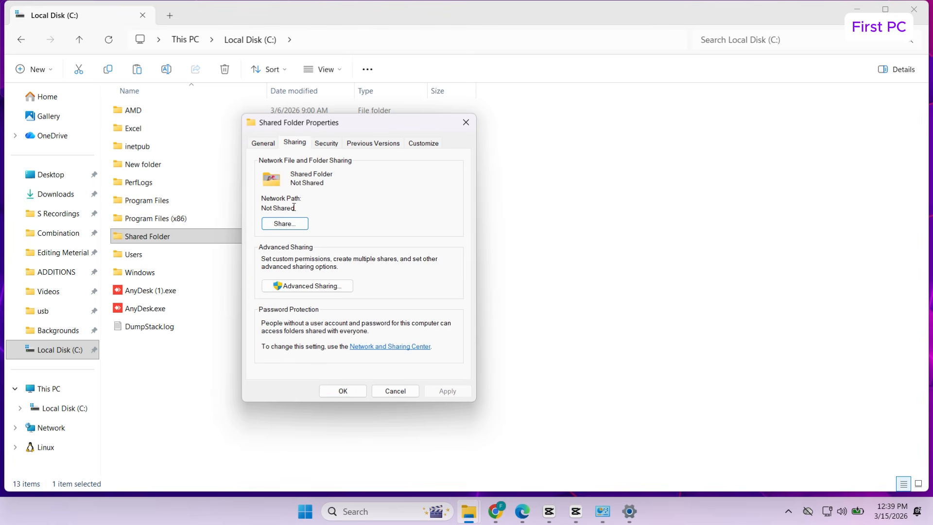
{"action": "left_click", "coordinate": [291, 227]}
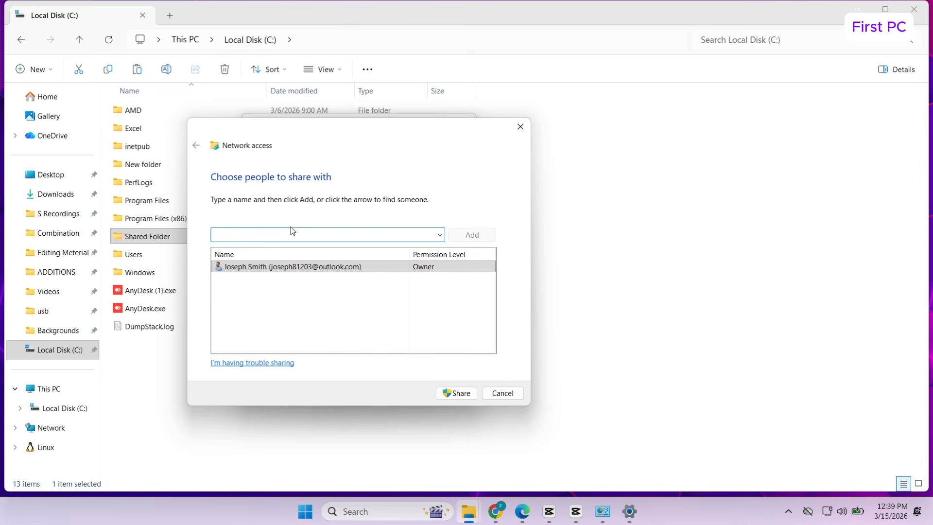
{"action": "left_click", "coordinate": [440, 234]}
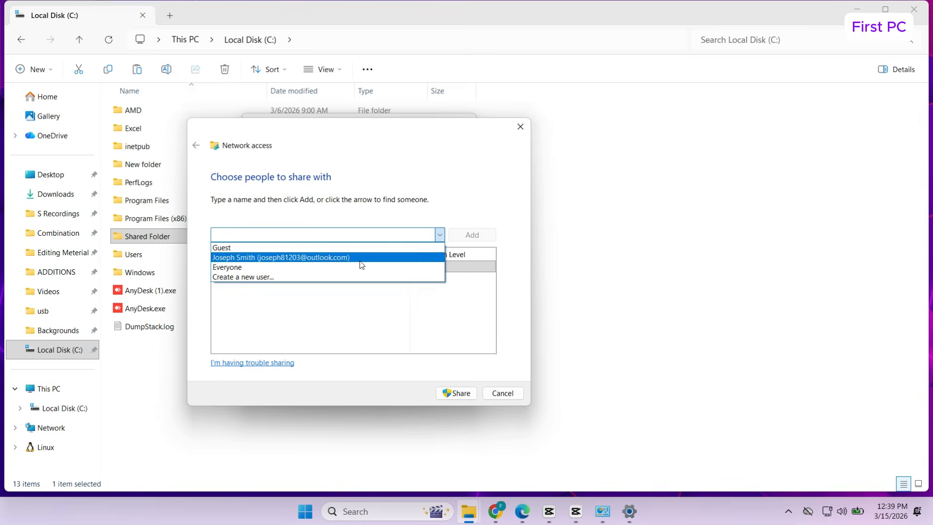
{"action": "left_click", "coordinate": [345, 267]}
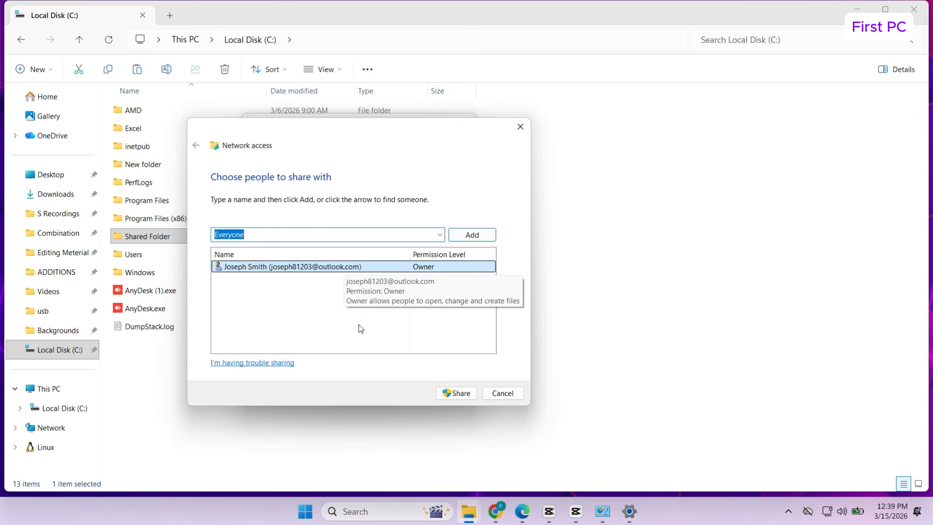
{"action": "left_click", "coordinate": [477, 236]}
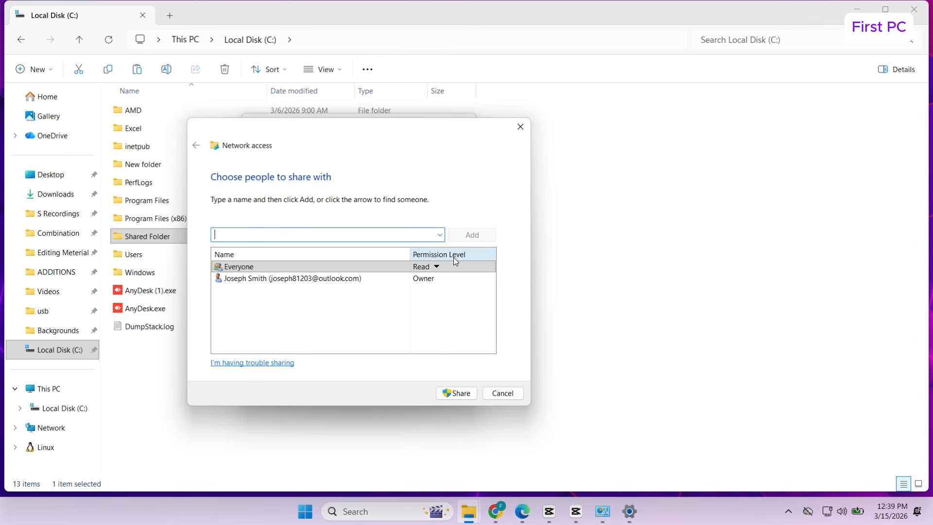
Give Everyone the Read/Write permission level and finish sharing Shared Folder
{"action": "left_click", "coordinate": [434, 267]}
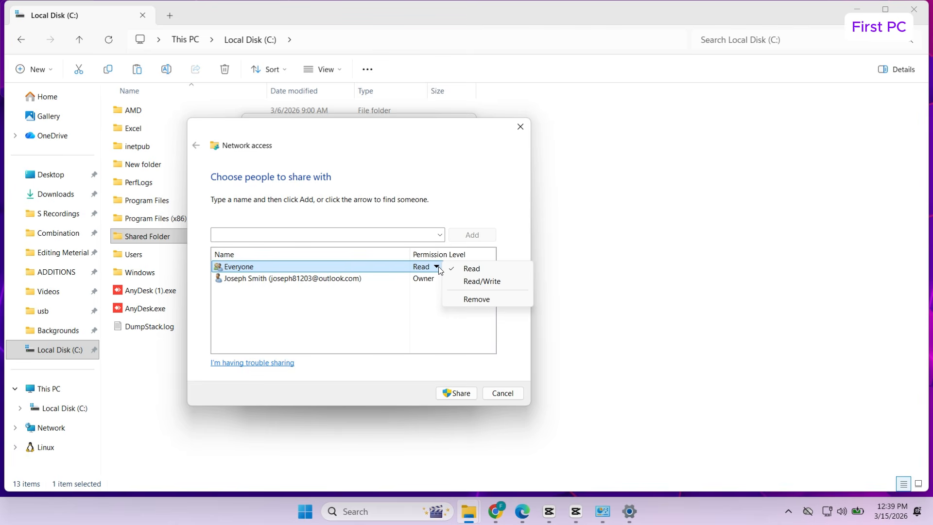
{"action": "left_click", "coordinate": [459, 282]}
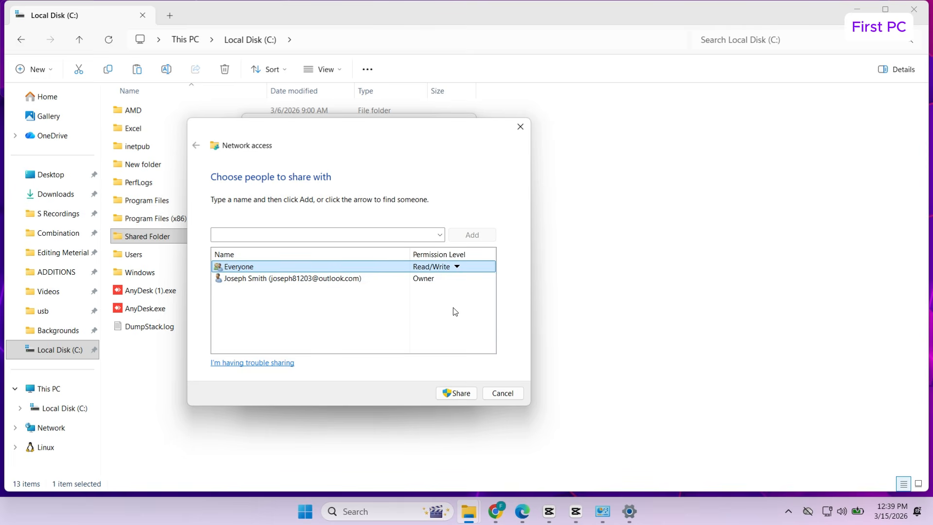
{"action": "left_click", "coordinate": [459, 392]}
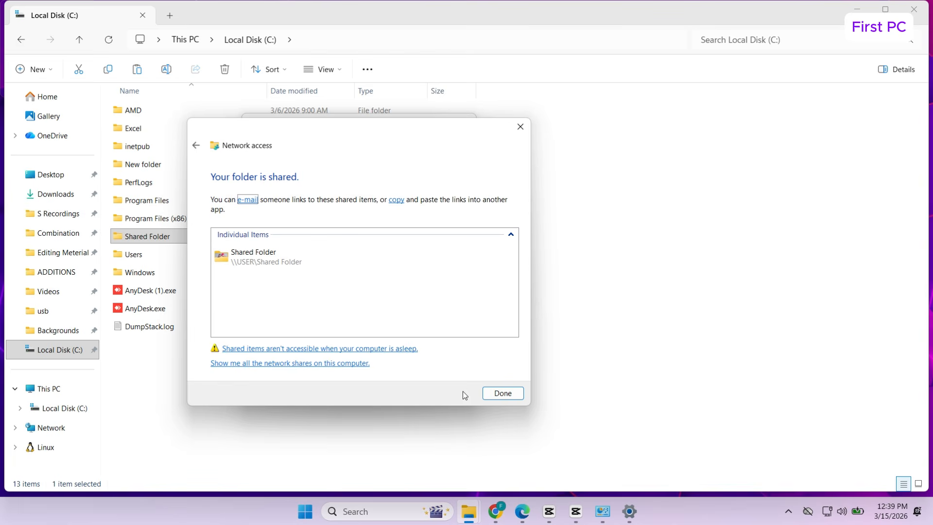
{"action": "left_click", "coordinate": [503, 393]}
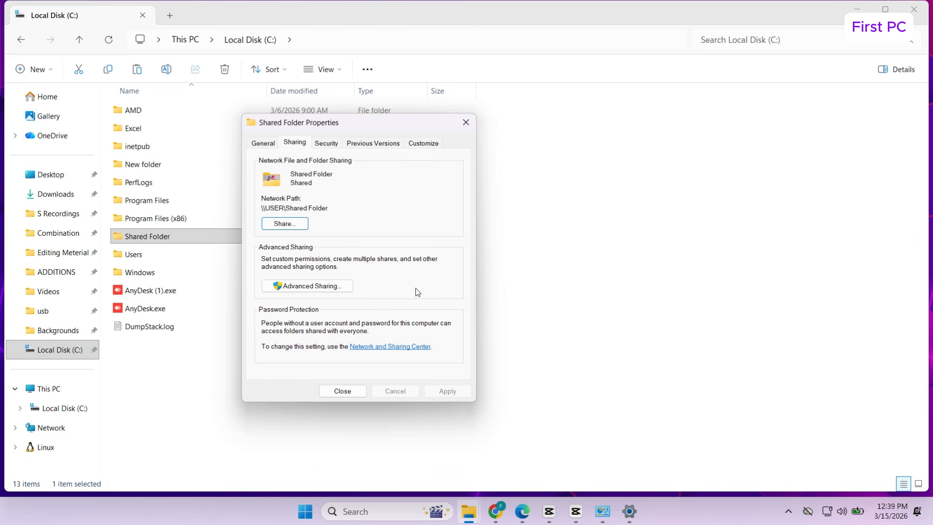
Add Everyone to the security permissions of Shared Folder, then close its properties and minimize the file window
{"action": "left_click", "coordinate": [335, 144]}
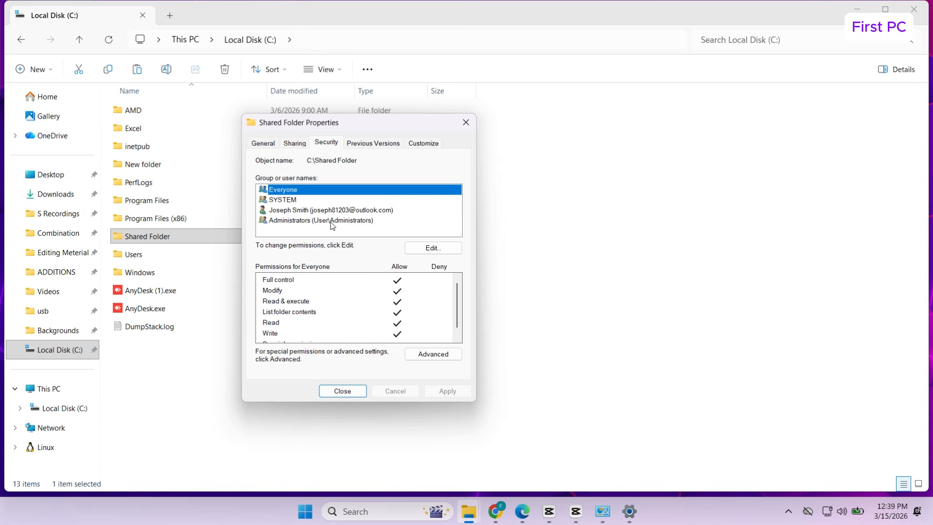
{"action": "left_click", "coordinate": [431, 248]}
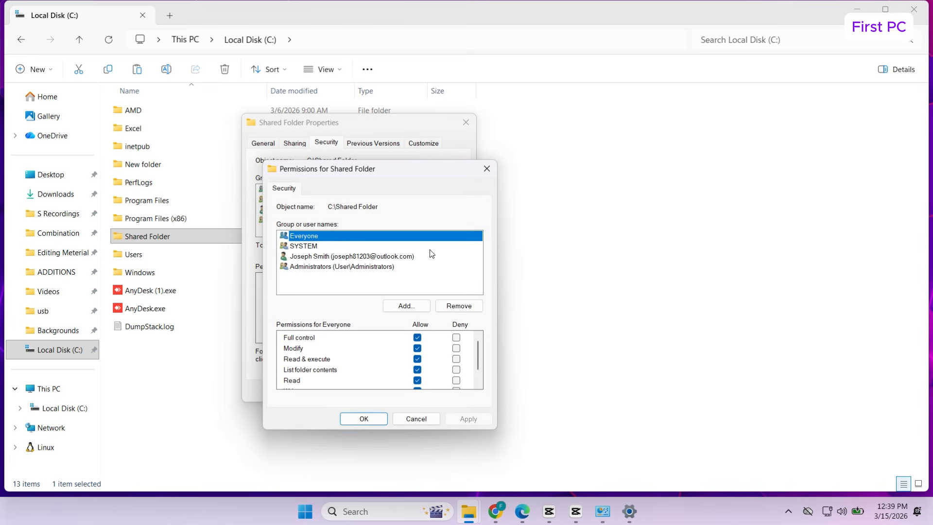
{"action": "left_click", "coordinate": [400, 307]}
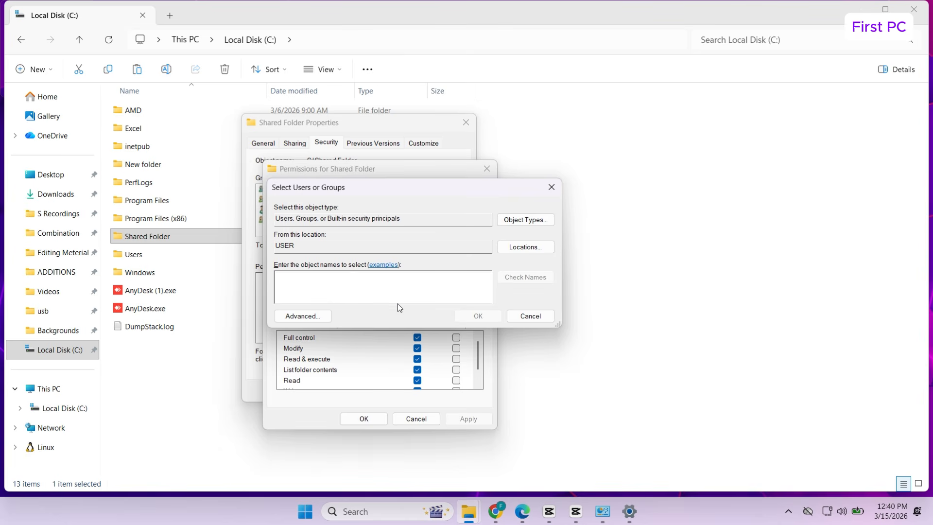
{"action": "type", "text": "ever"}
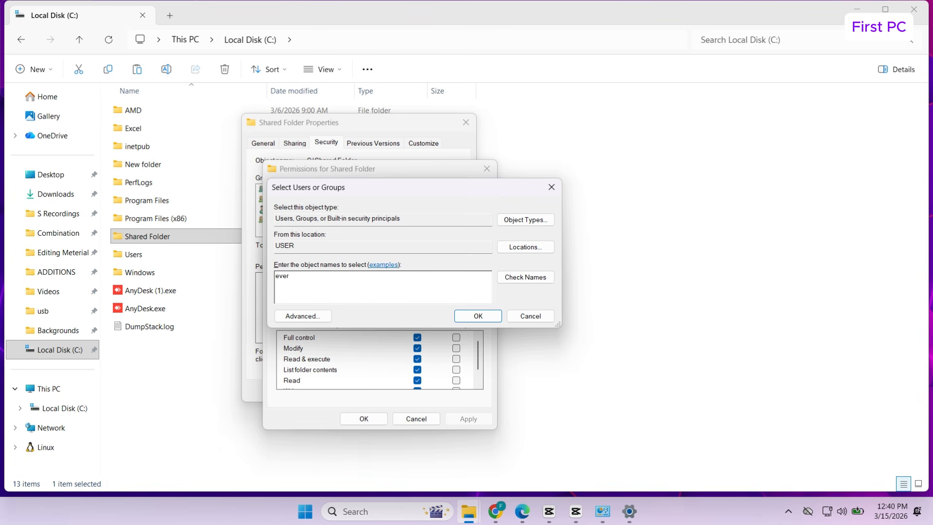
{"action": "type", "text": "yone"}
{"action": "left_click", "coordinate": [505, 279]}
{"action": "left_click", "coordinate": [474, 316]}
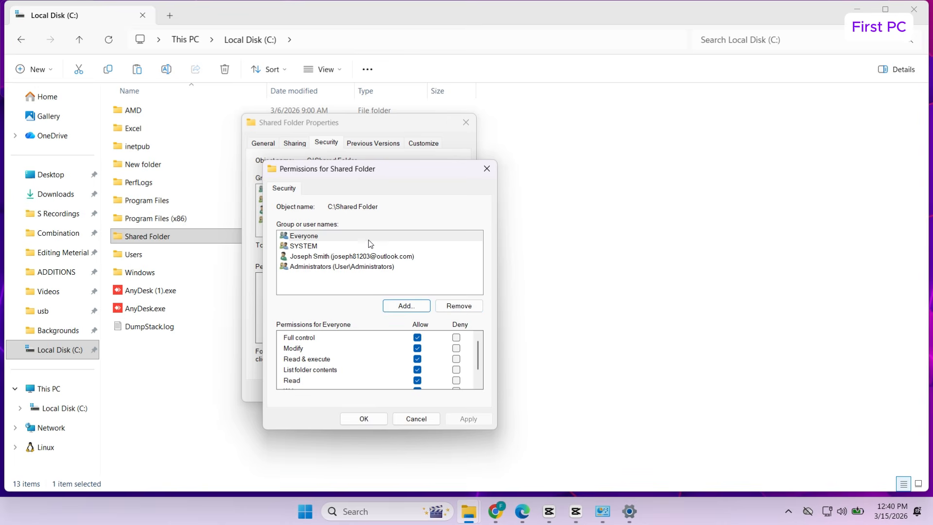
{"action": "left_click", "coordinate": [364, 418]}
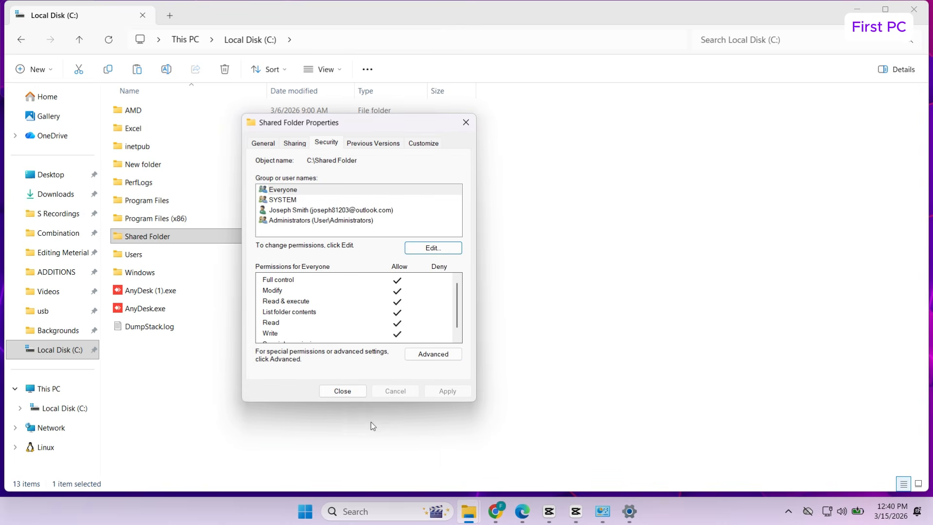
{"action": "left_click", "coordinate": [357, 393]}
{"action": "left_click", "coordinate": [342, 391]}
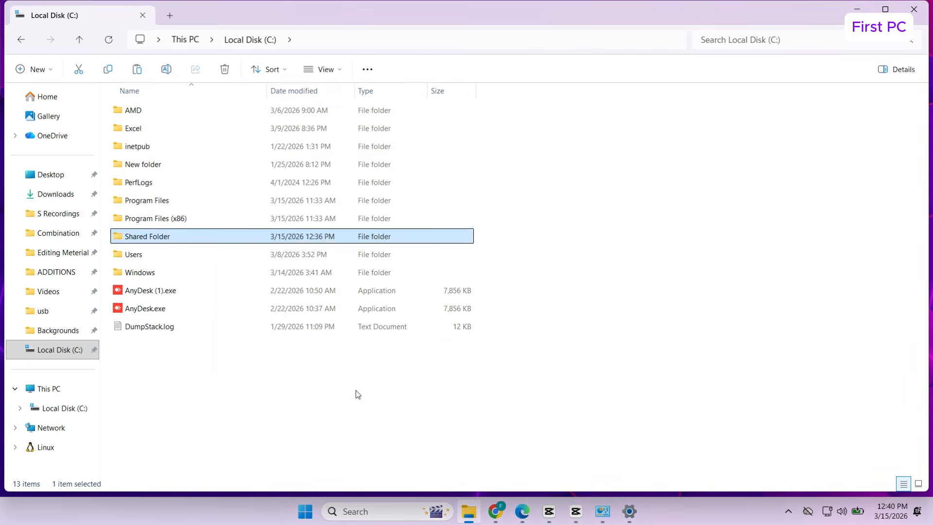
{"action": "left_click", "coordinate": [354, 392]}
{"action": "left_click", "coordinate": [859, 10]}
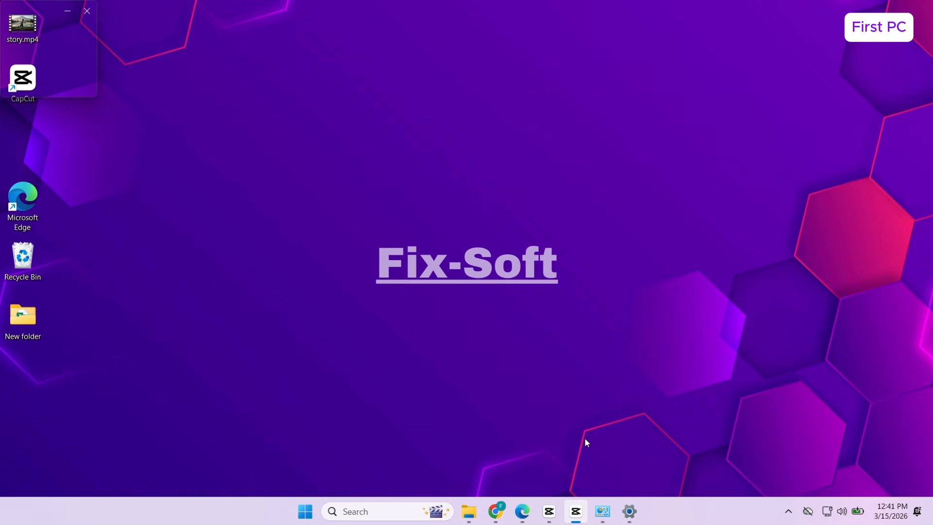
Open the network adapter settings through the Network and Sharing Center in Control Panel
{"action": "left_click", "coordinate": [343, 512]}
{"action": "type", "text": "con"}
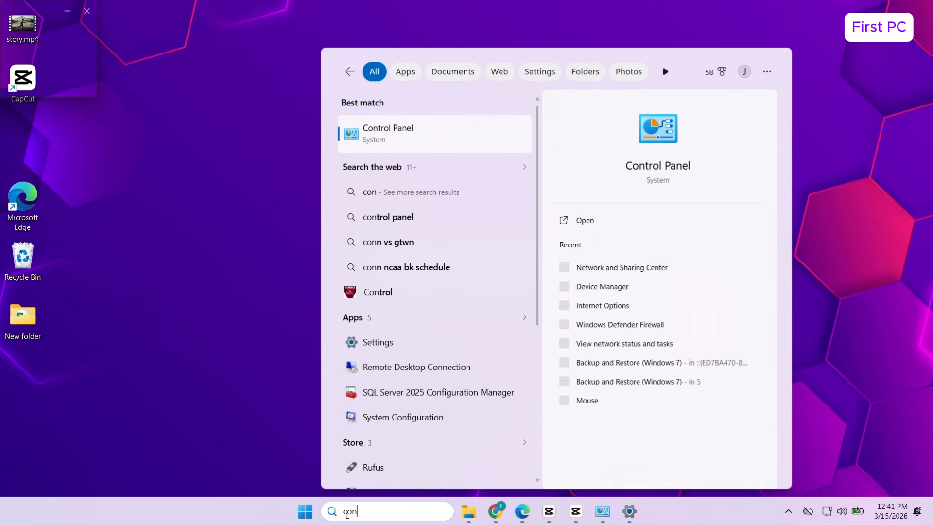
{"action": "left_click", "coordinate": [571, 226]}
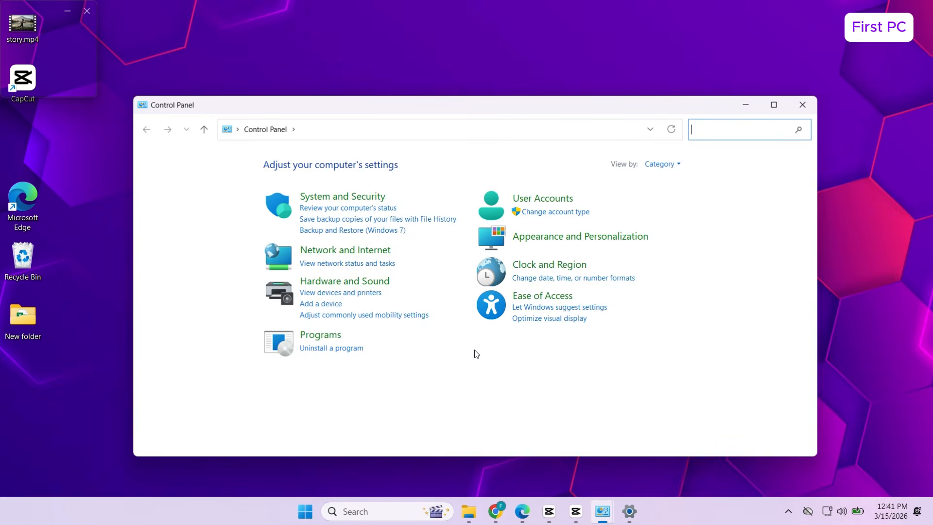
{"action": "left_click", "coordinate": [375, 254]}
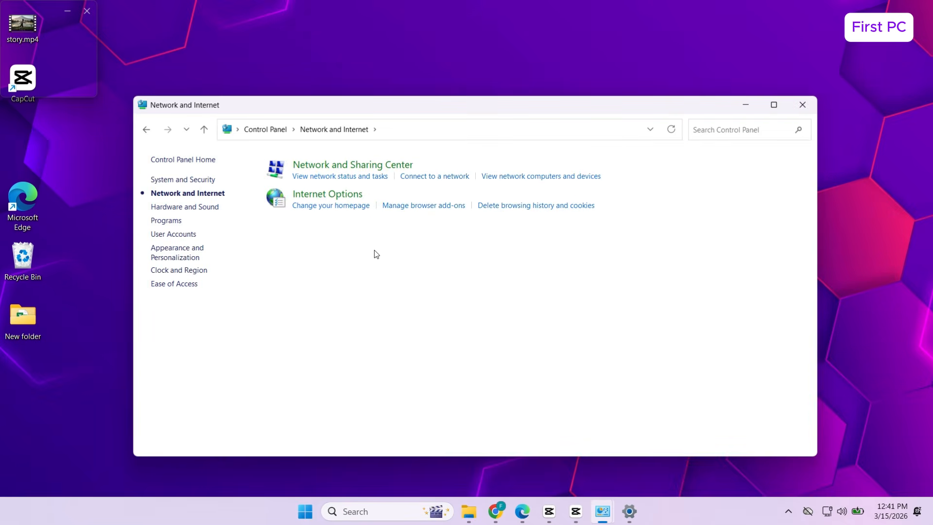
{"action": "left_click", "coordinate": [378, 165]}
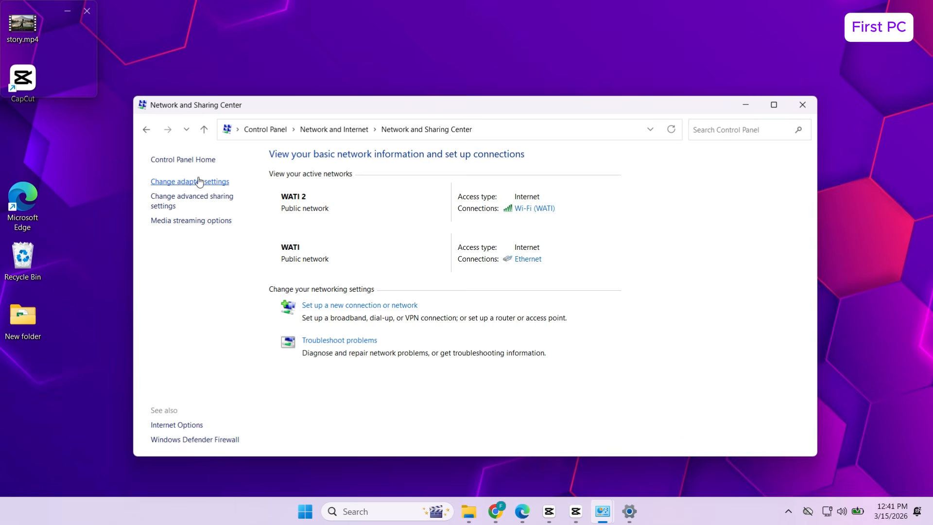
{"action": "left_click", "coordinate": [183, 181]}
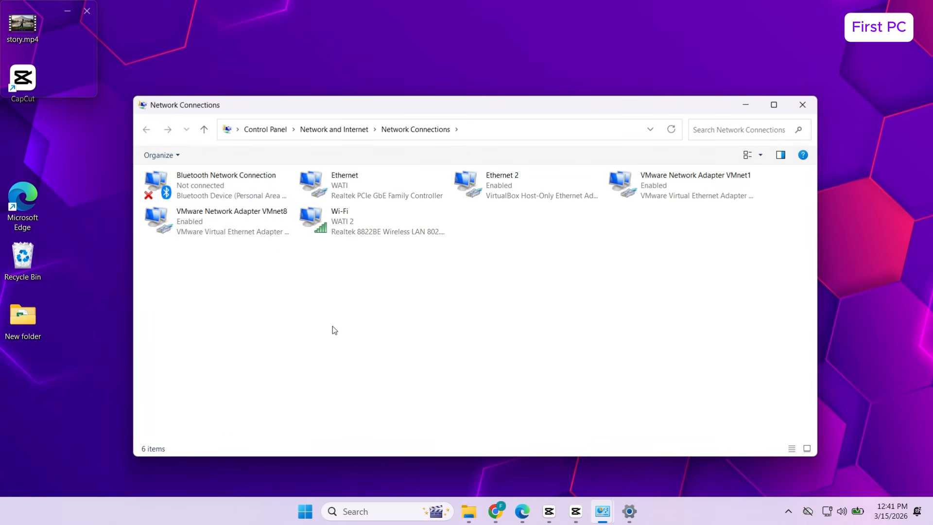
Check the Ethernet connection's details for the first PC's IPv4 address
{"action": "left_click", "coordinate": [360, 222]}
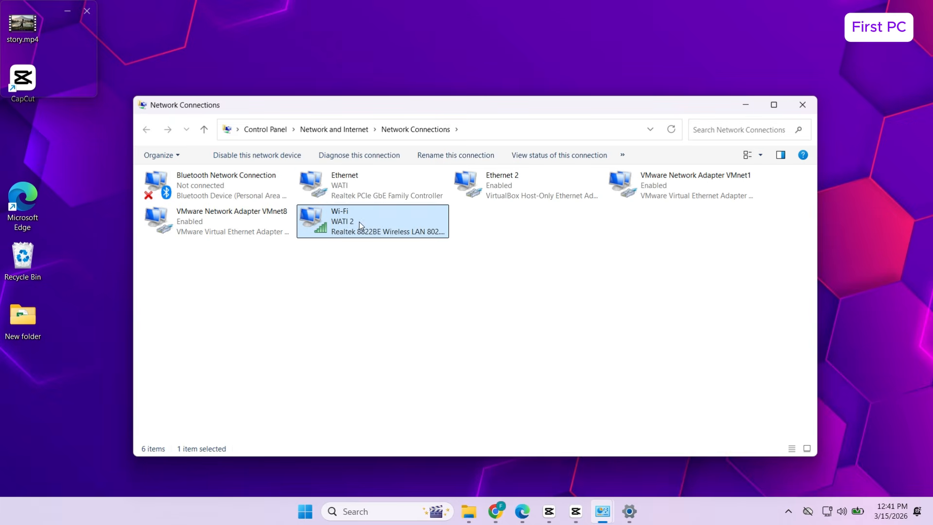
{"action": "left_click", "coordinate": [352, 249]}
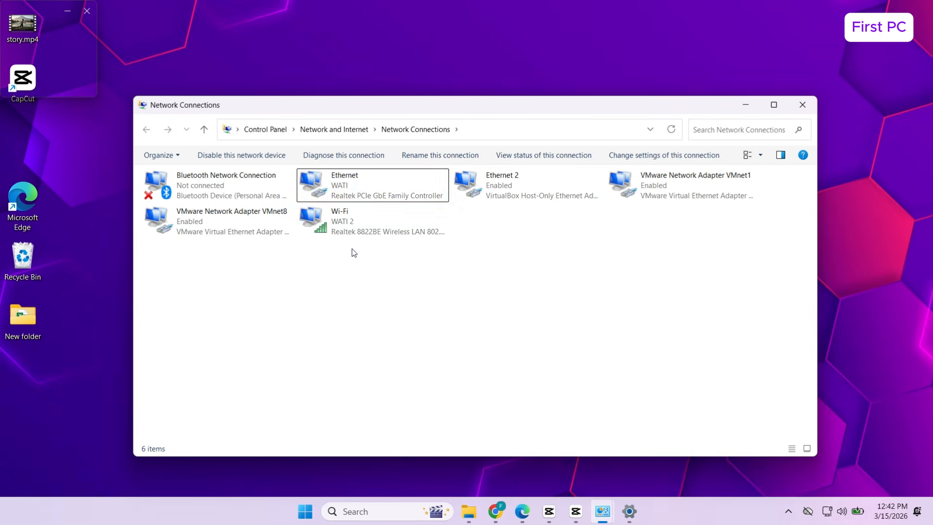
{"action": "double_click", "coordinate": [362, 191]}
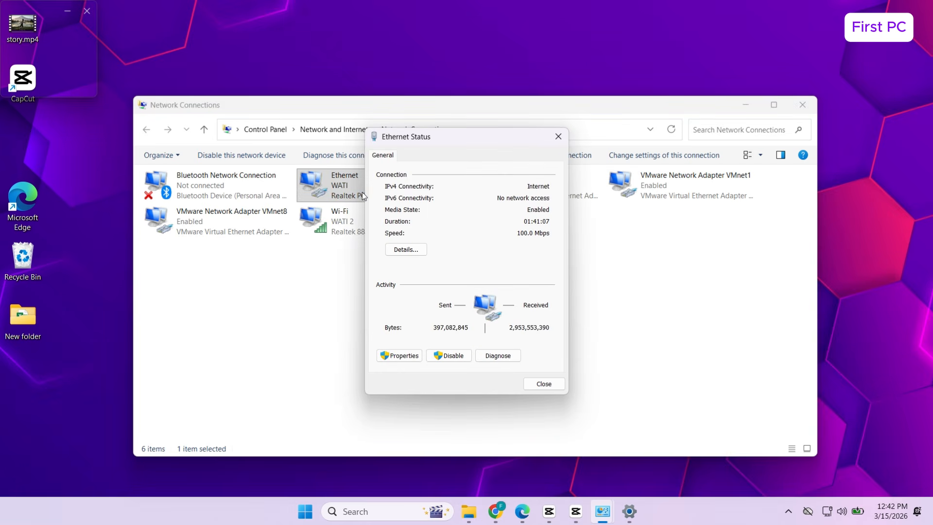
{"action": "left_click", "coordinate": [398, 249]}
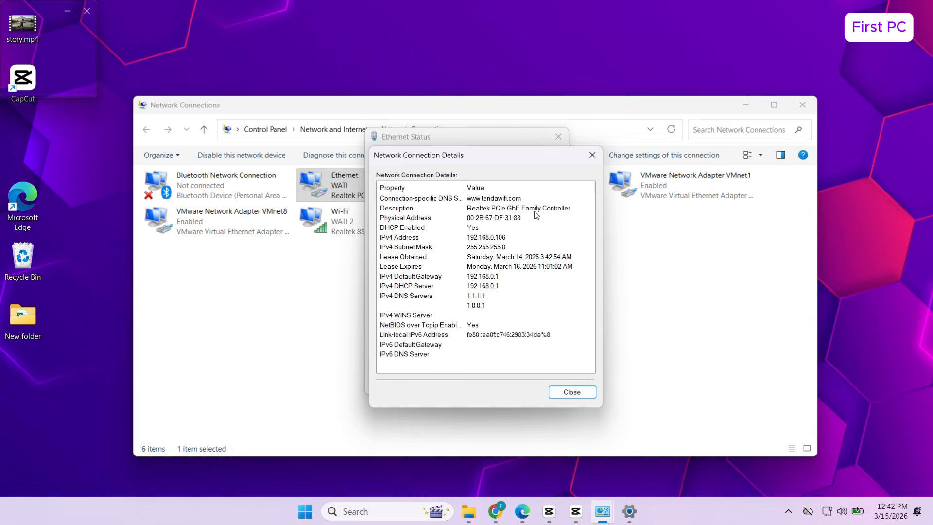
{"action": "left_click", "coordinate": [573, 392]}
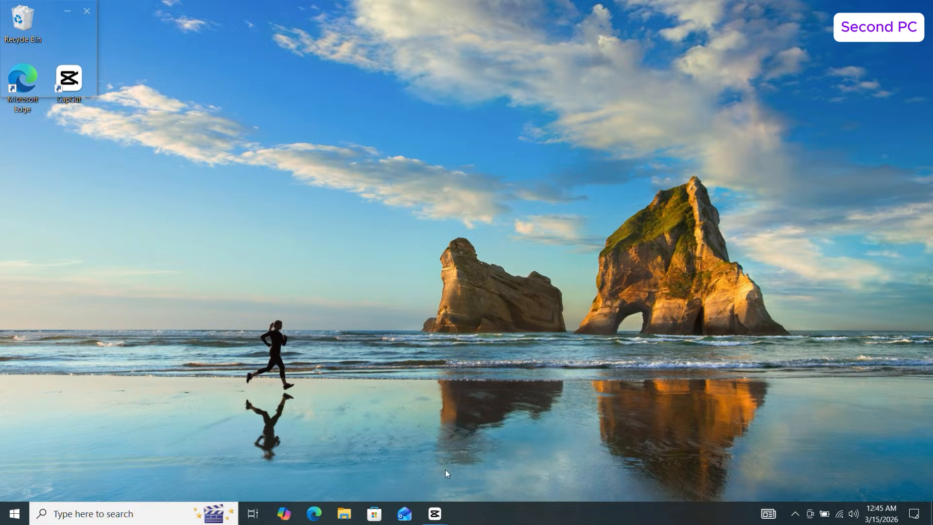
On the second PC, open the first PC's network shares at \\192.168.0.106
{"action": "left_click", "coordinate": [203, 519]}
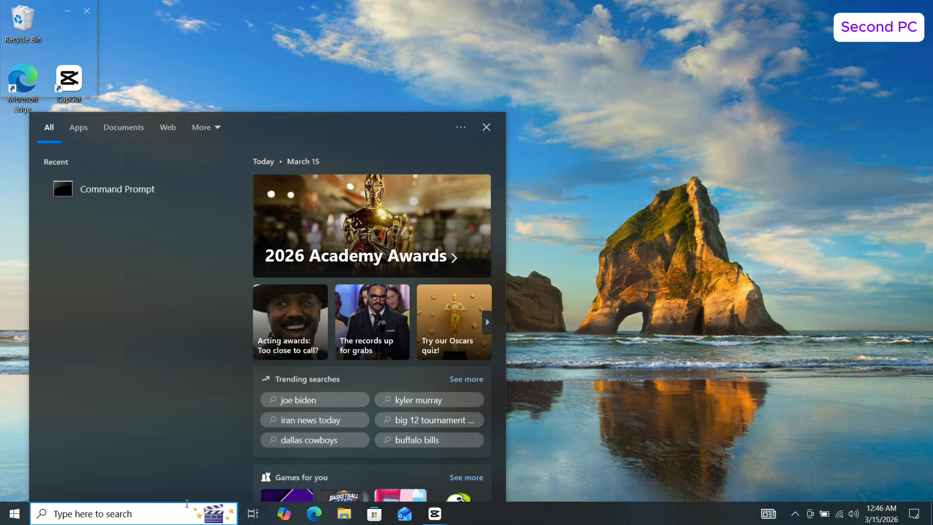
{"action": "type", "text": "\\\\"}
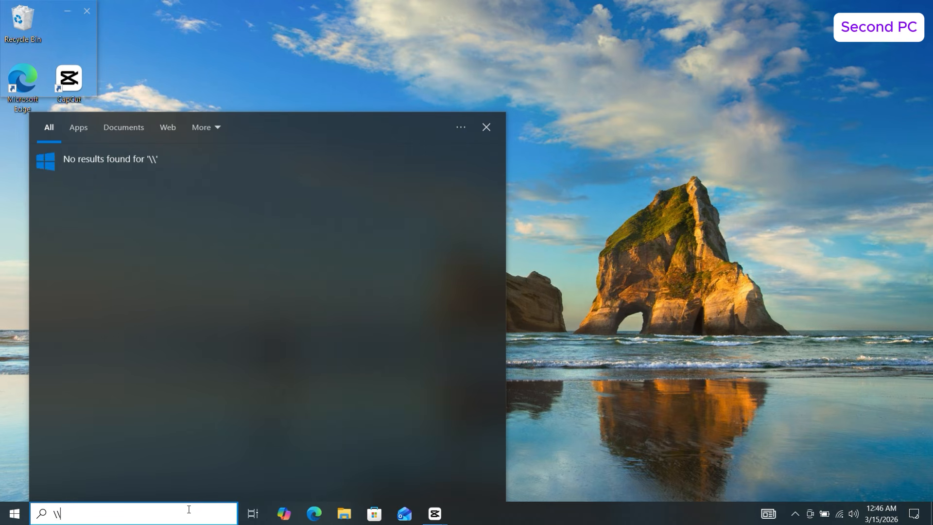
{"action": "type", "text": "192.168.0.106"}
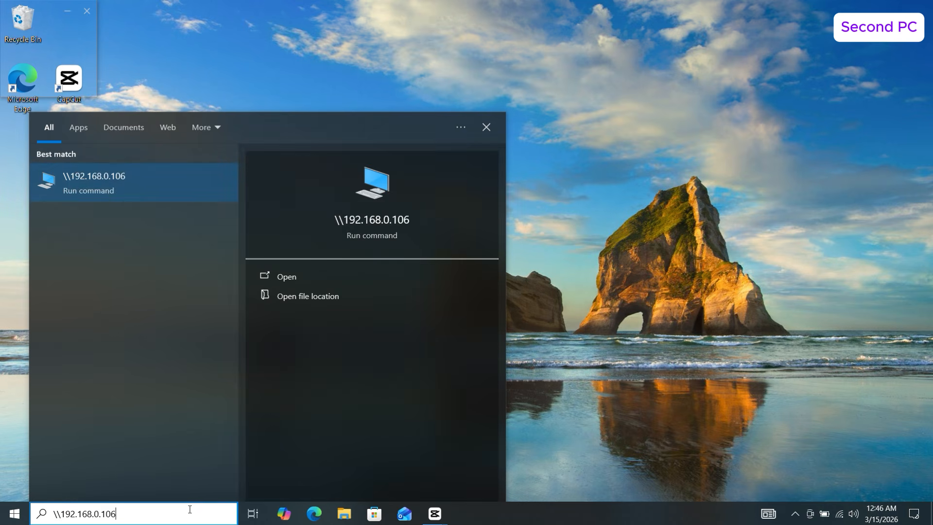
{"action": "key", "text": "Return"}
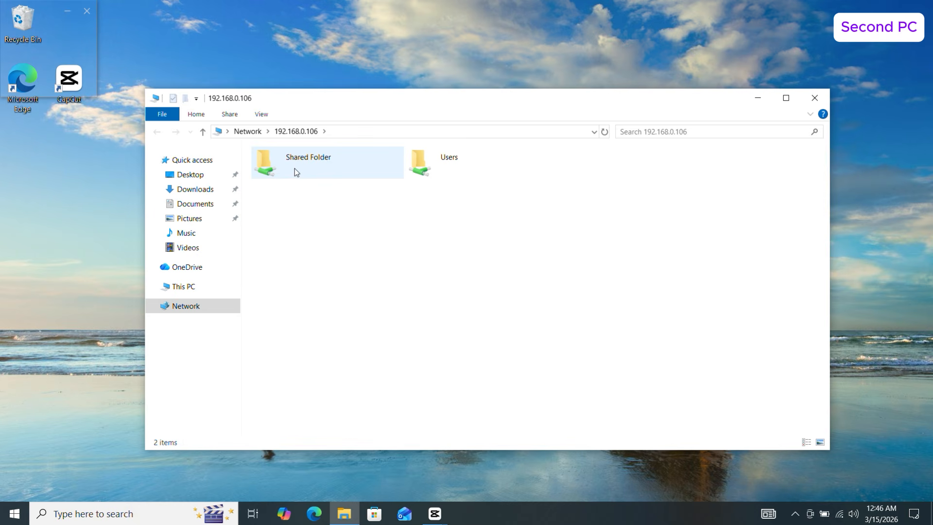
Map the network share Shared Folder to drive Y: with reconnection at sign-in
{"action": "double_click", "coordinate": [294, 168]}
{"action": "right_click", "coordinate": [293, 174]}
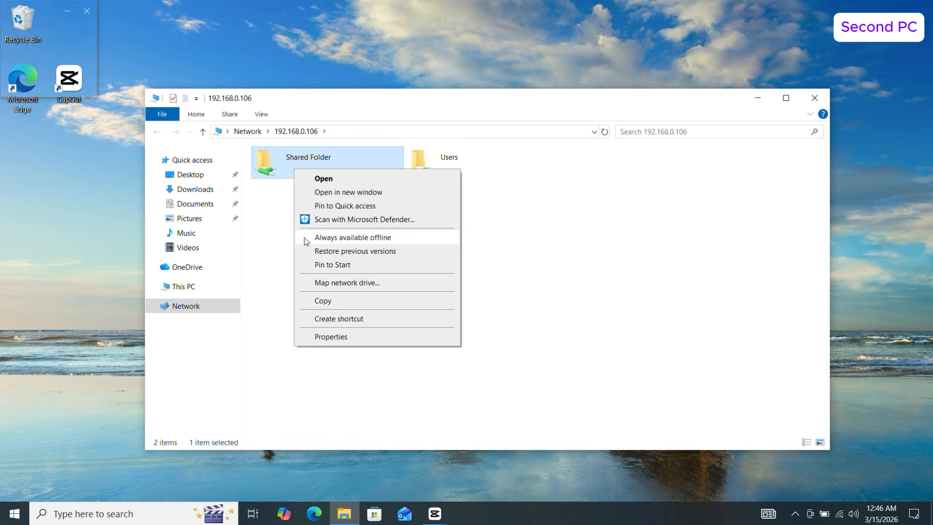
{"action": "left_click", "coordinate": [328, 285]}
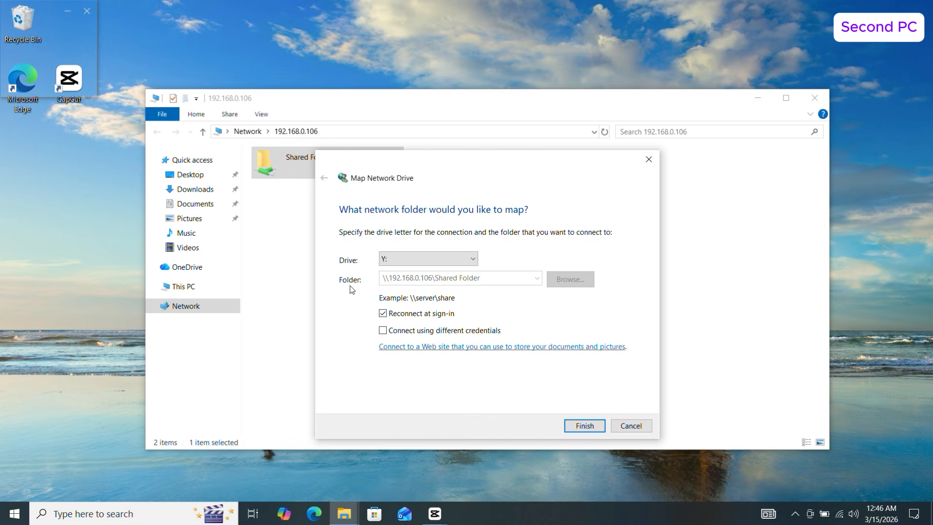
{"action": "left_click", "coordinate": [569, 424]}
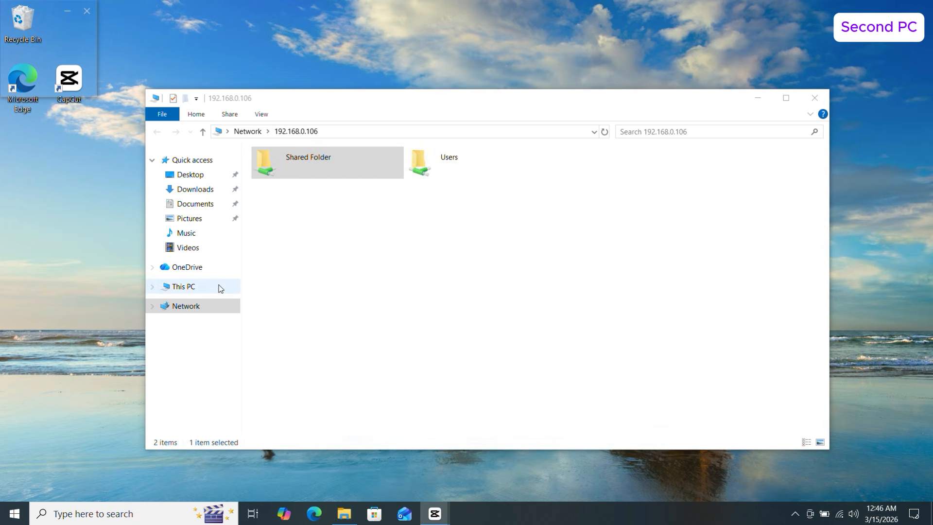
Open the mapped Shared Folder drive (Y:) from This PC and display its files as large icons
{"action": "left_click", "coordinate": [218, 287]}
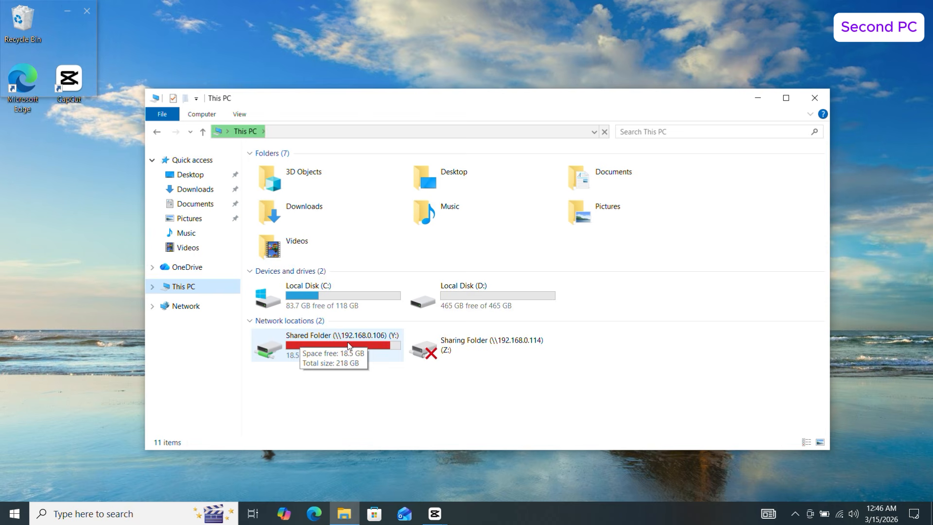
{"action": "double_click", "coordinate": [348, 345]}
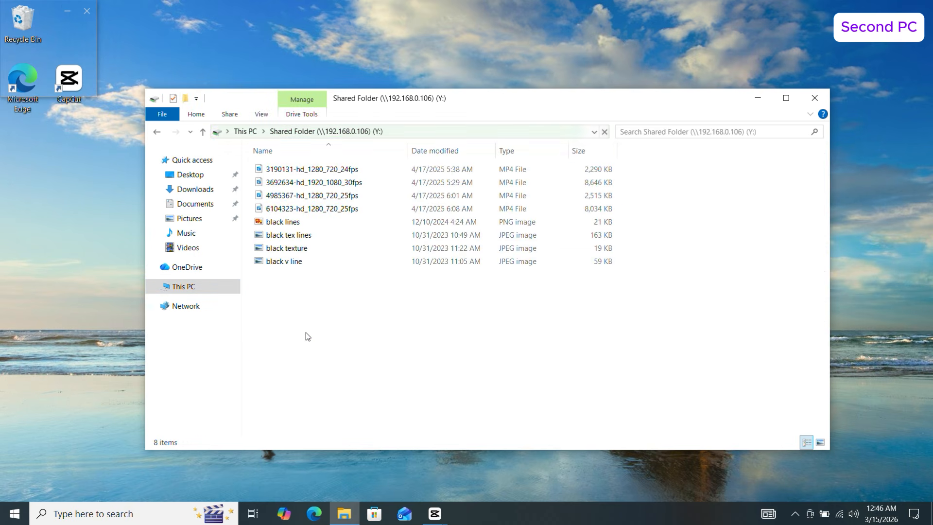
{"action": "left_click_drag", "start_coordinate": [299, 297], "coordinate": [387, 166]}
{"action": "right_click", "coordinate": [402, 307]}
{"action": "mouse_move", "coordinate": [430, 316]}
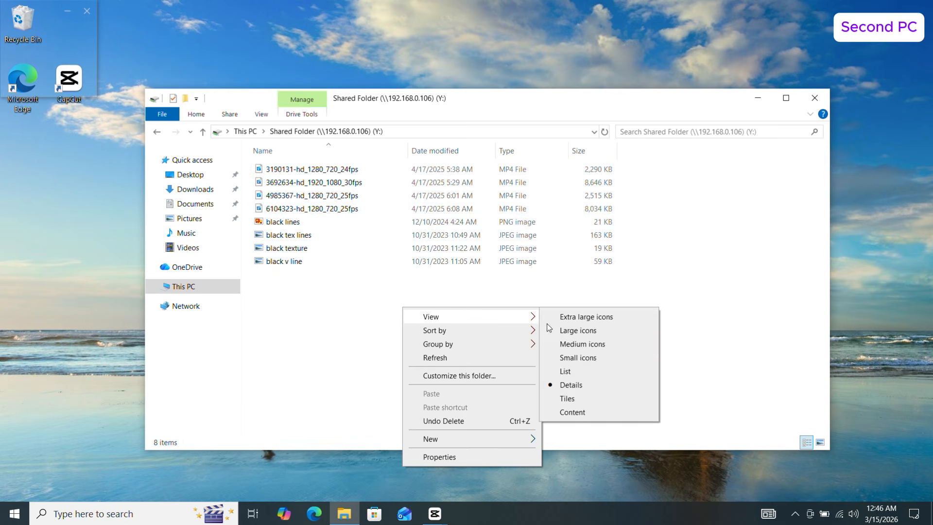
{"action": "left_click", "coordinate": [559, 331]}
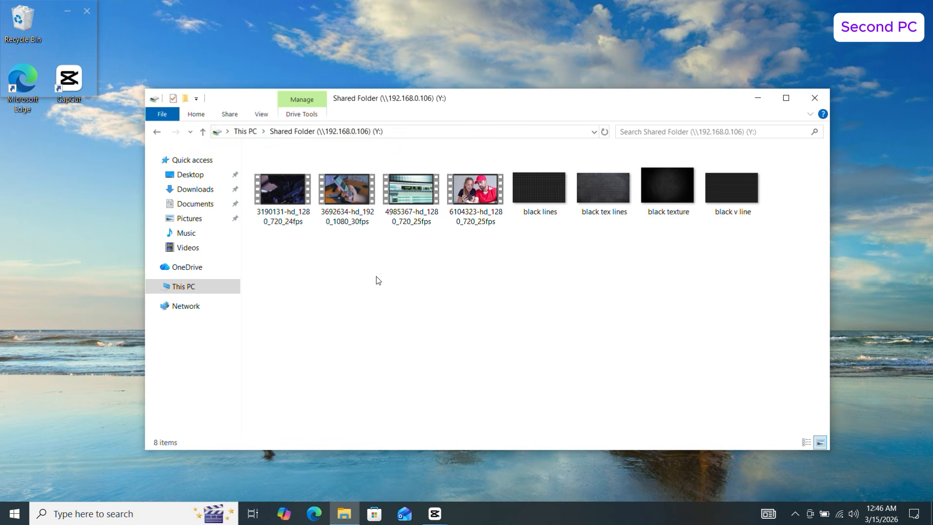
Play the video 3692634-hd_1920_1080_30fps from the mapped drive and skip ahead to the next video
{"action": "left_click", "coordinate": [351, 191]}
{"action": "double_click", "coordinate": [352, 190]}
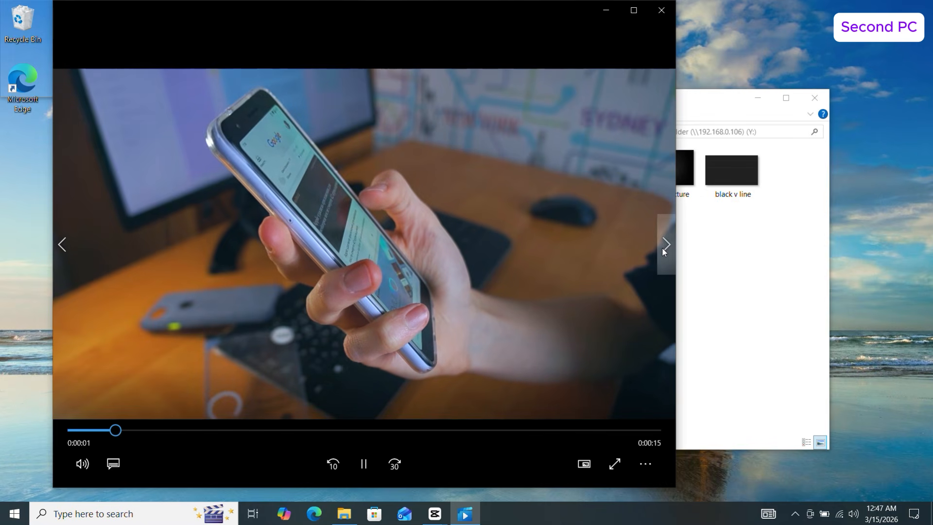
{"action": "left_click", "coordinate": [659, 246]}
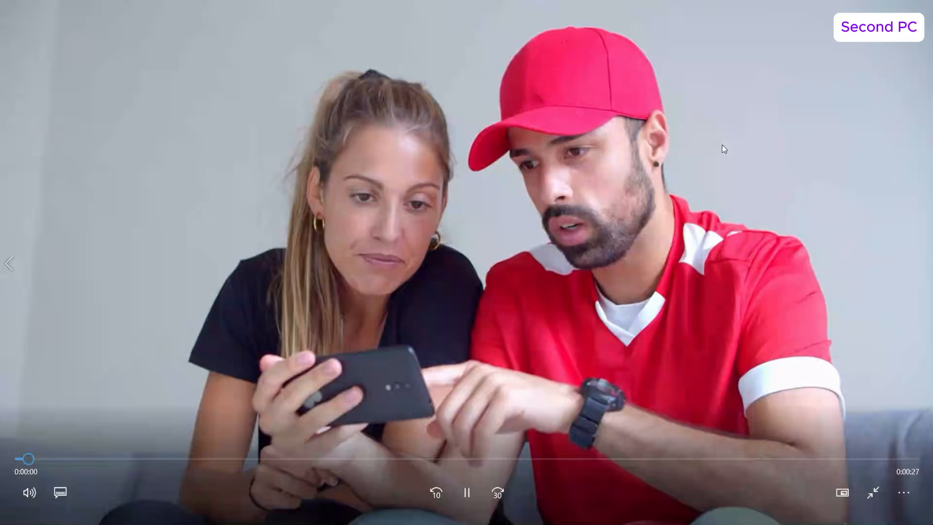